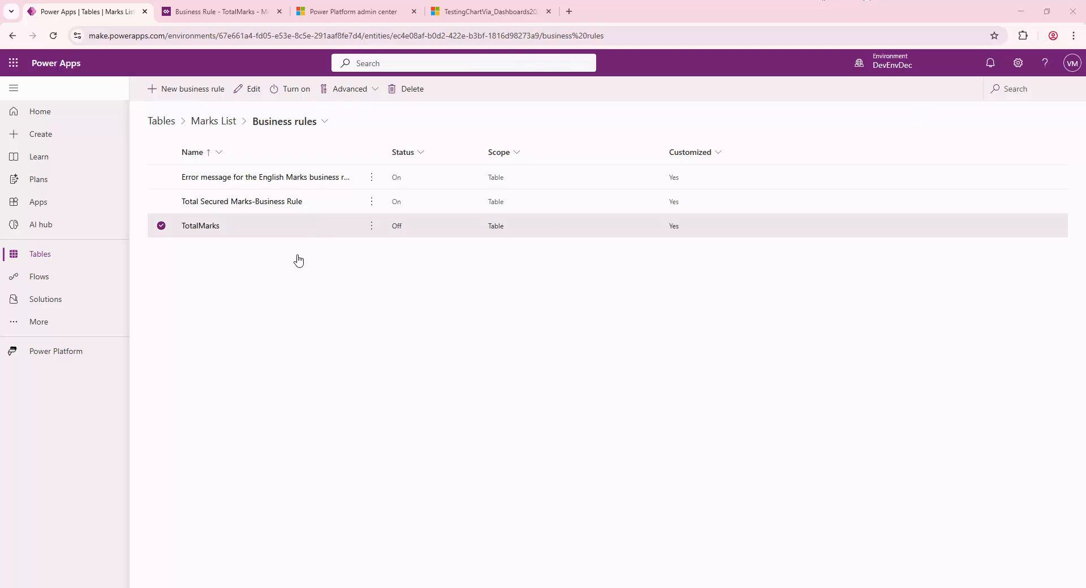
- Open the TotalMarks business rule and inspect its scope options and the first Set Field Value action's properties
click(201, 225)
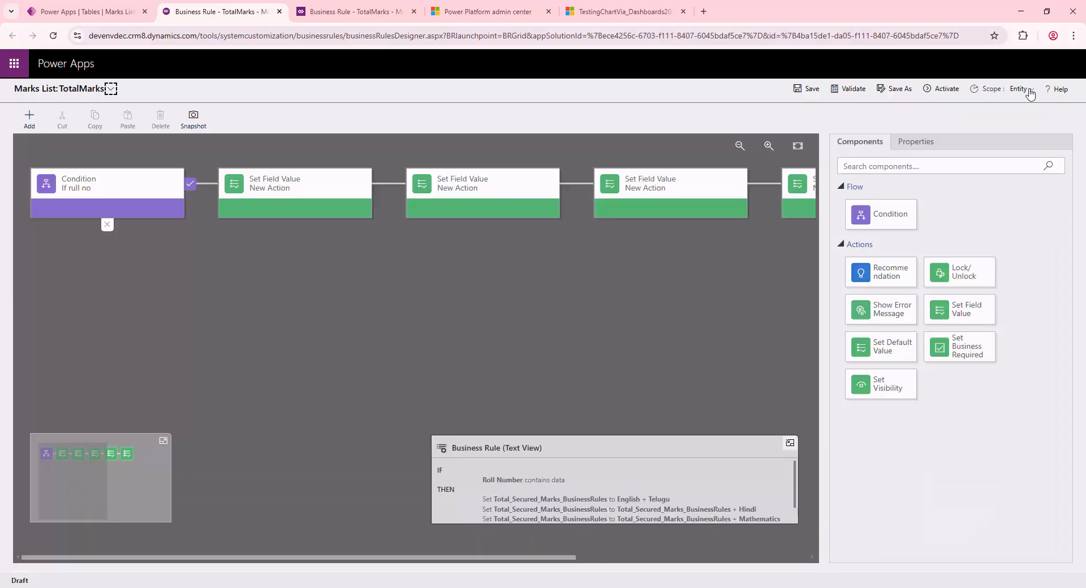
click(1020, 91)
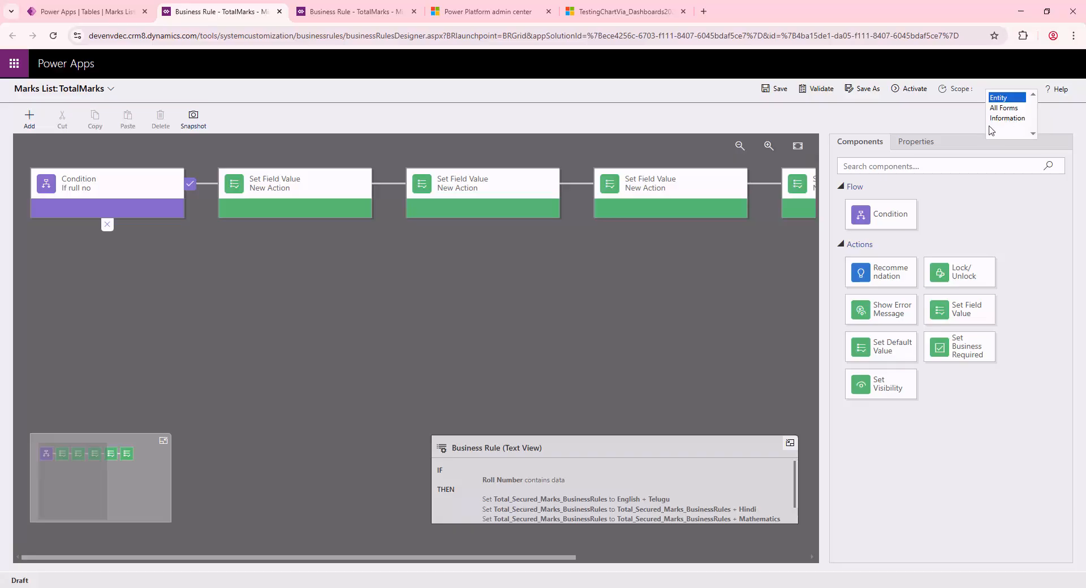
click(942, 128)
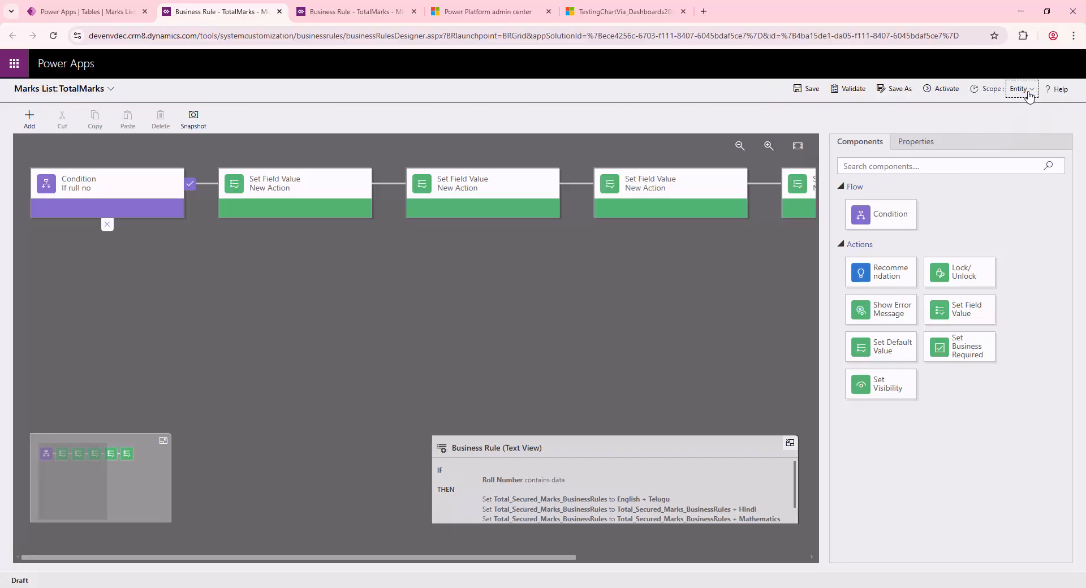
click(1024, 93)
click(1002, 108)
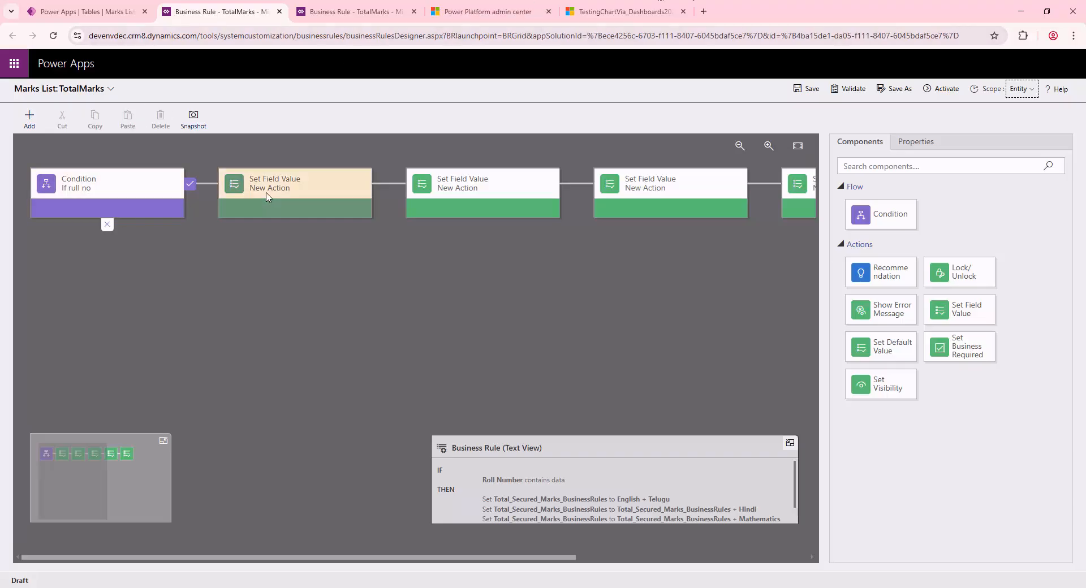
click(268, 196)
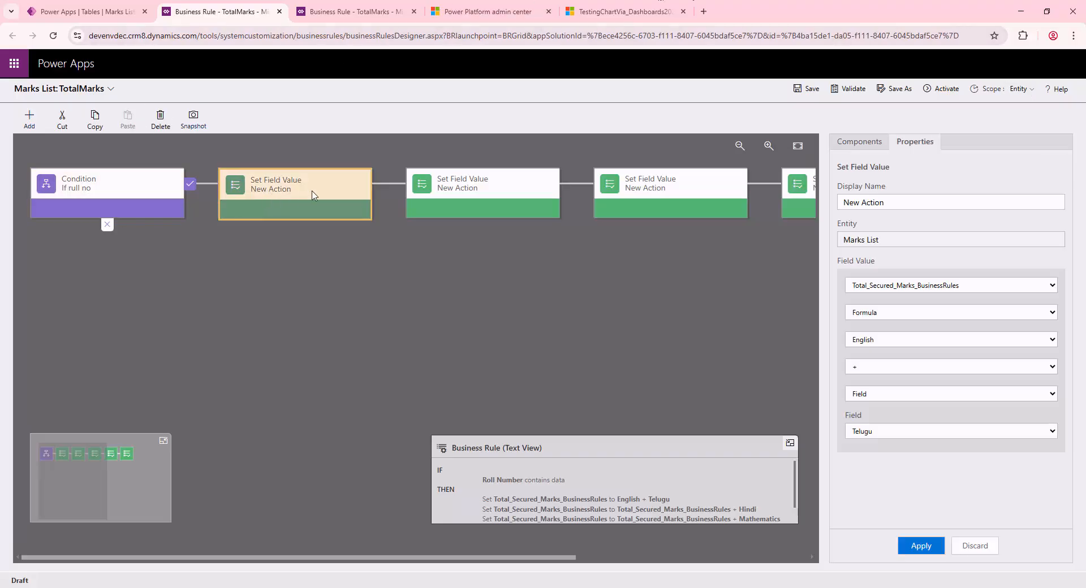
click(39, 128)
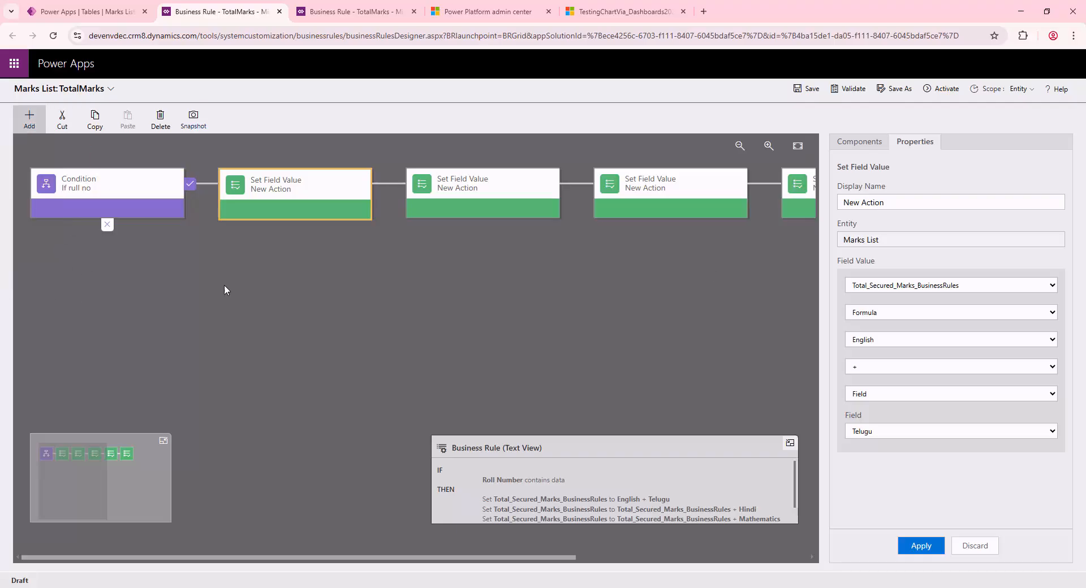
- Try the All Forms scope and the Information scope for the TotalMarks business rule
click(1021, 90)
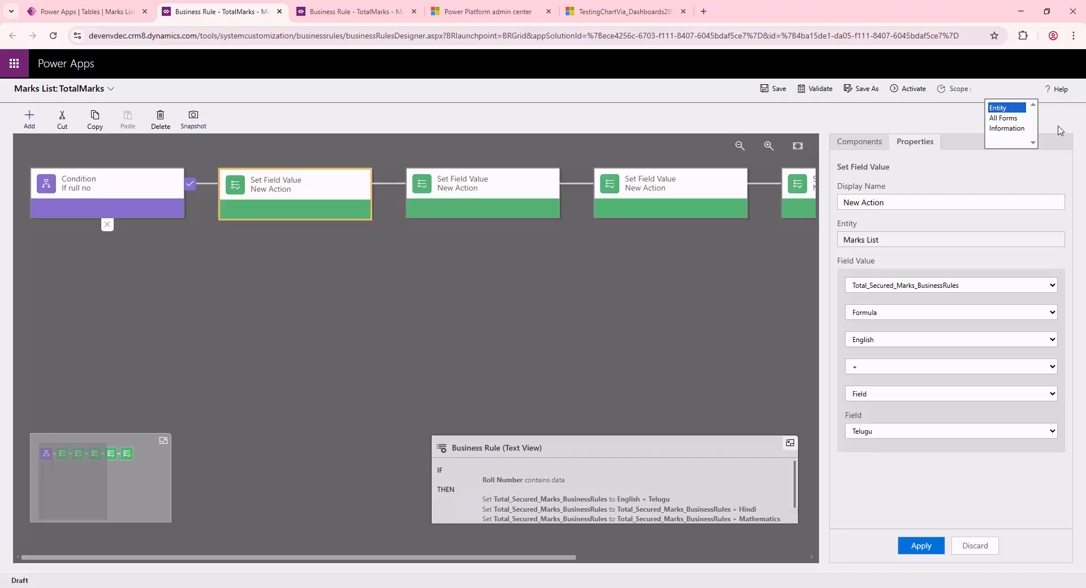
click(1003, 121)
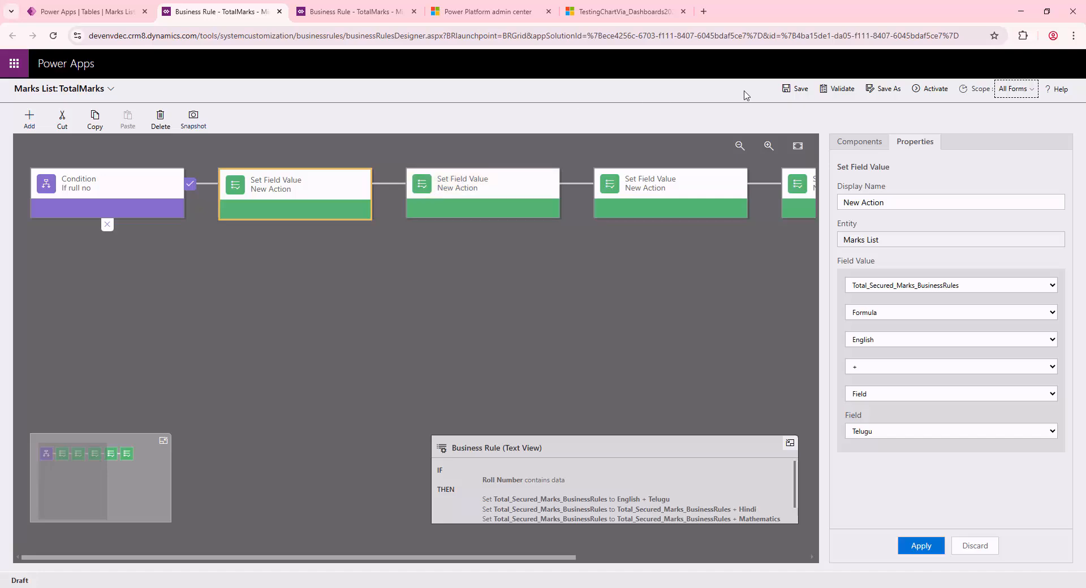
click(1014, 93)
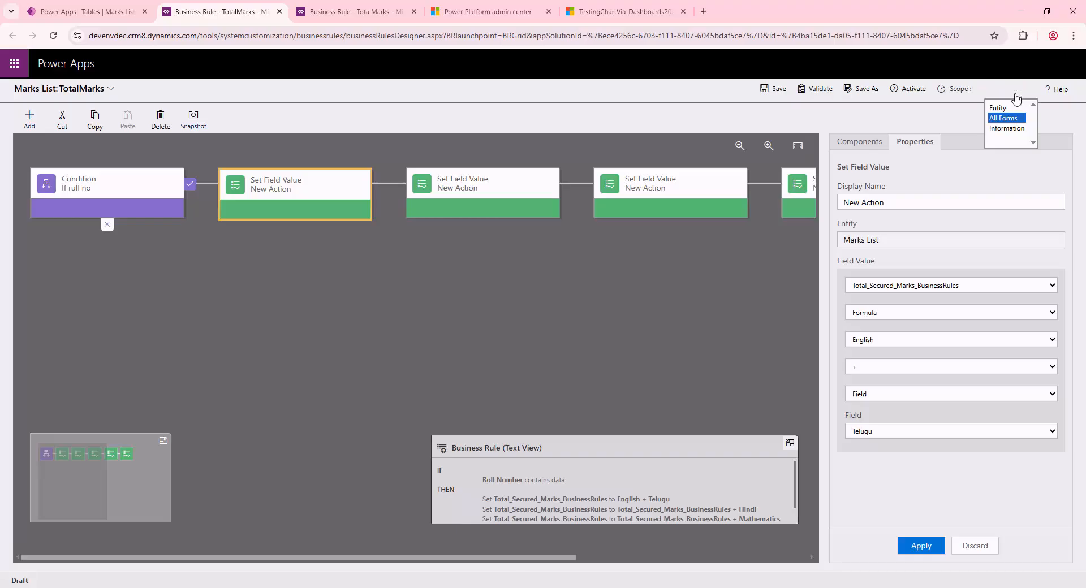
click(1006, 129)
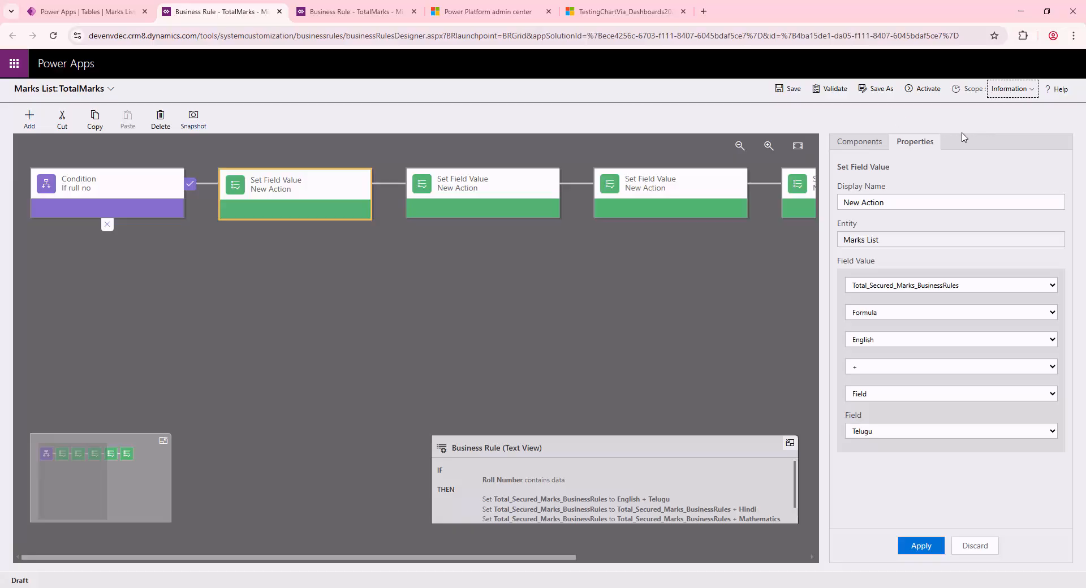
click(1012, 89)
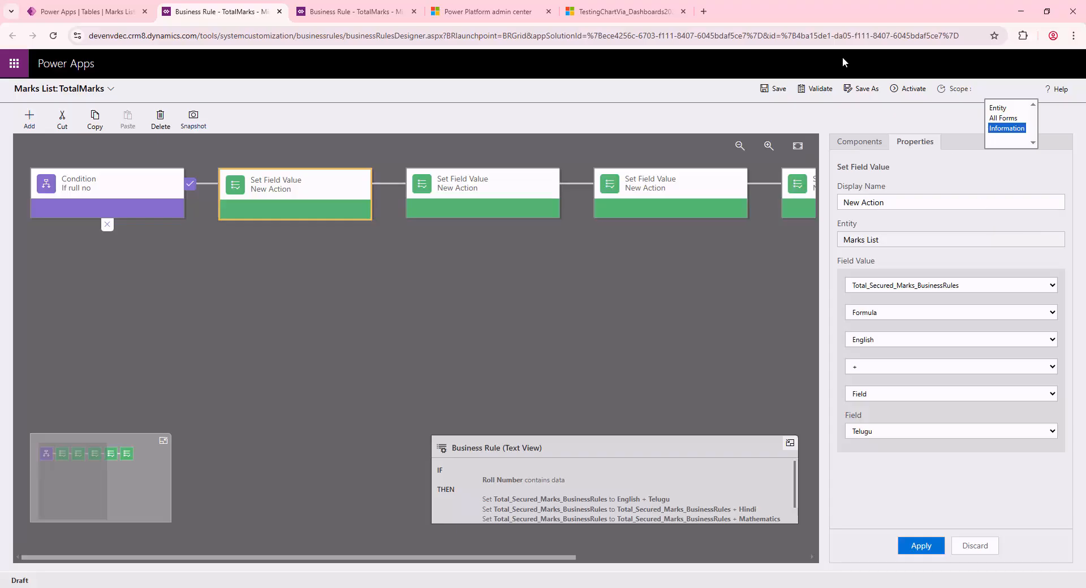
click(885, 117)
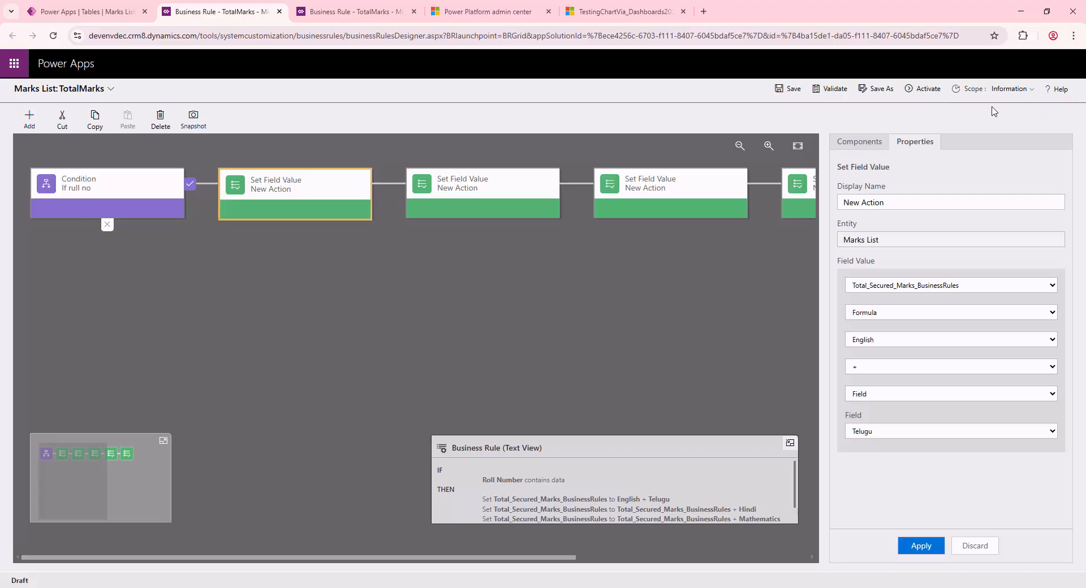
- Check the Marks List business rules list, dismissing the editing notice, and return to the TotalMarks rule designer
click(928, 89)
click(978, 546)
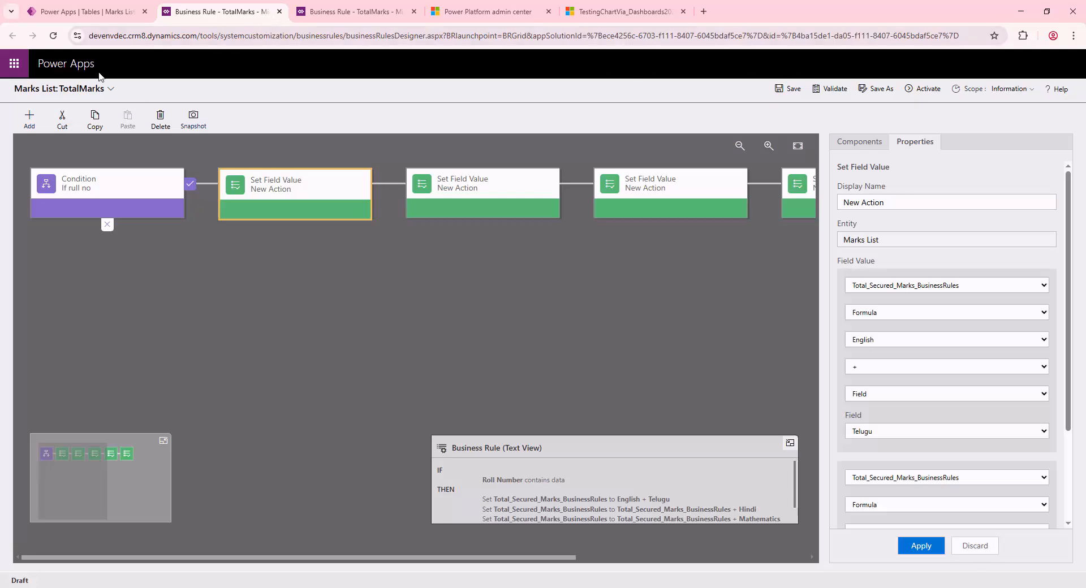
click(84, 13)
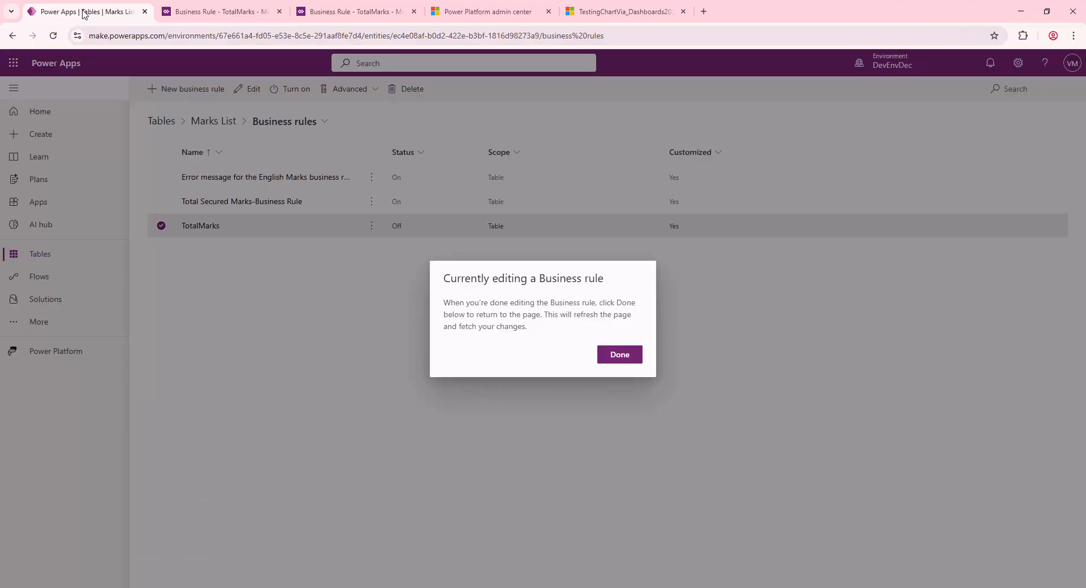
click(639, 359)
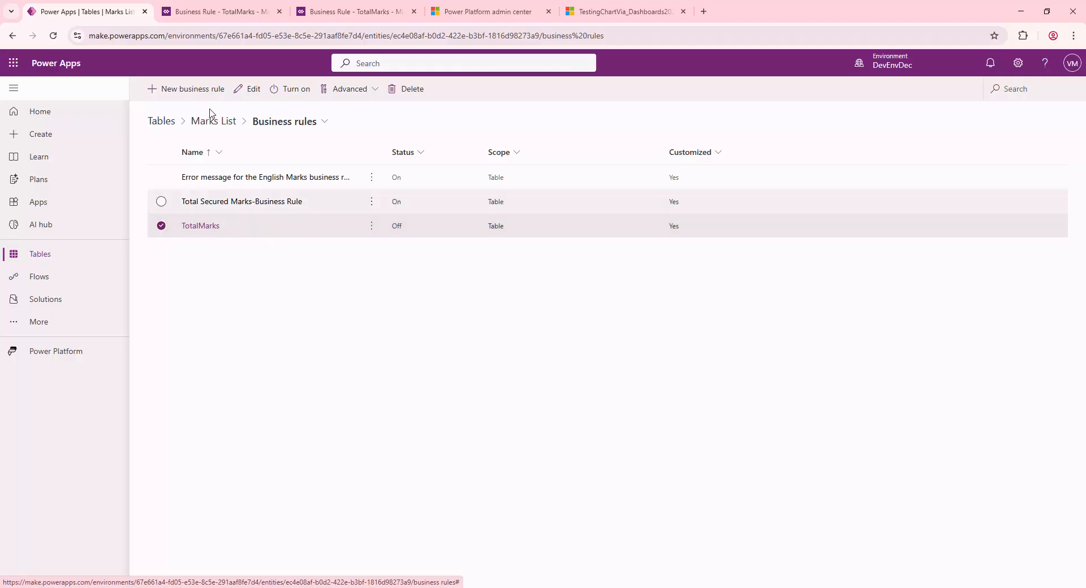
click(221, 11)
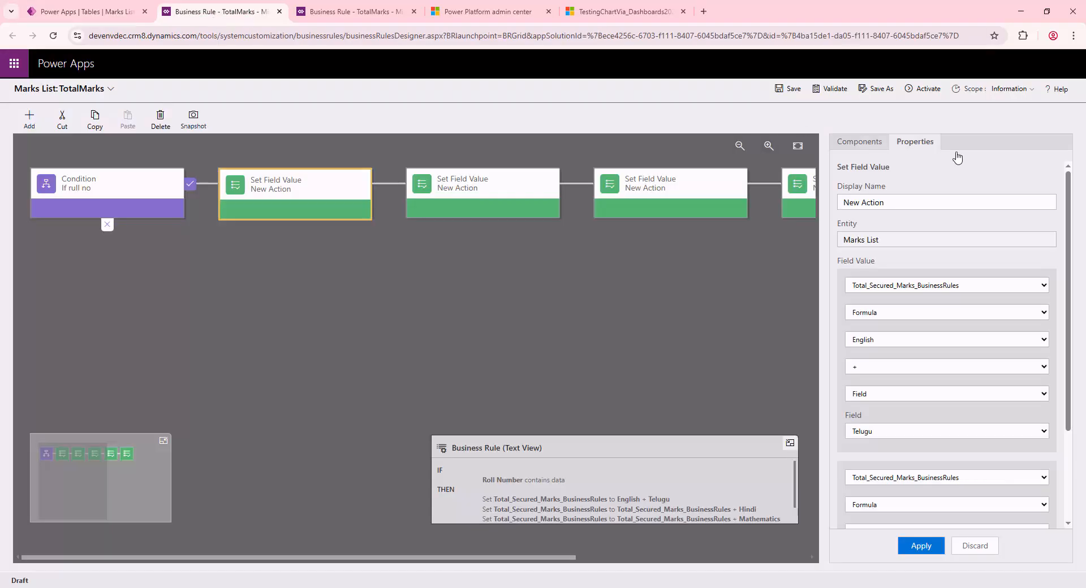
- Set the TotalMarks rule's scope to Entity and apply the properties of the first Set Field Value action
click(1009, 89)
click(1003, 115)
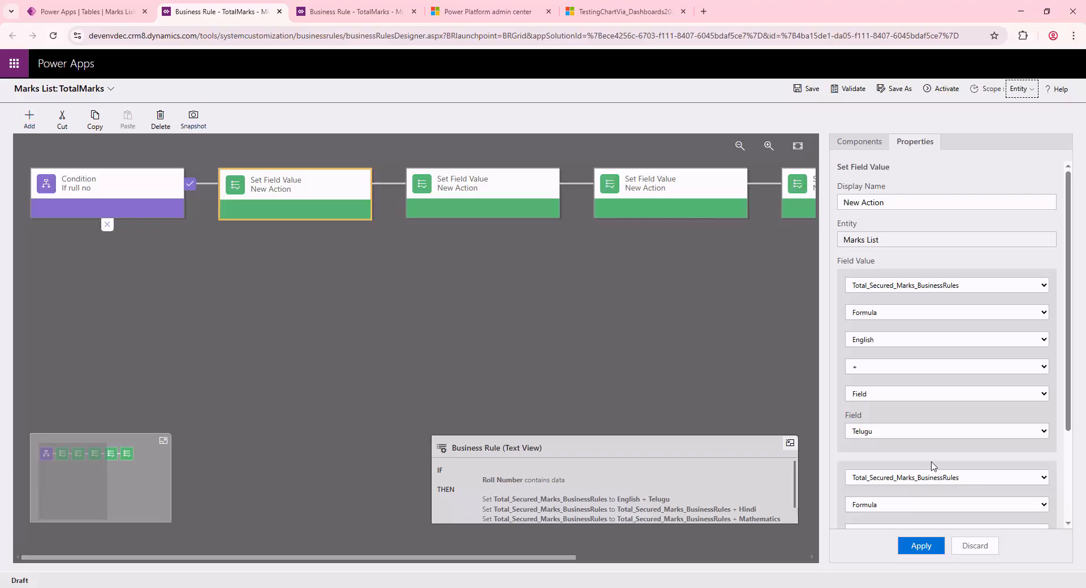
scroll(932, 231, down, 3)
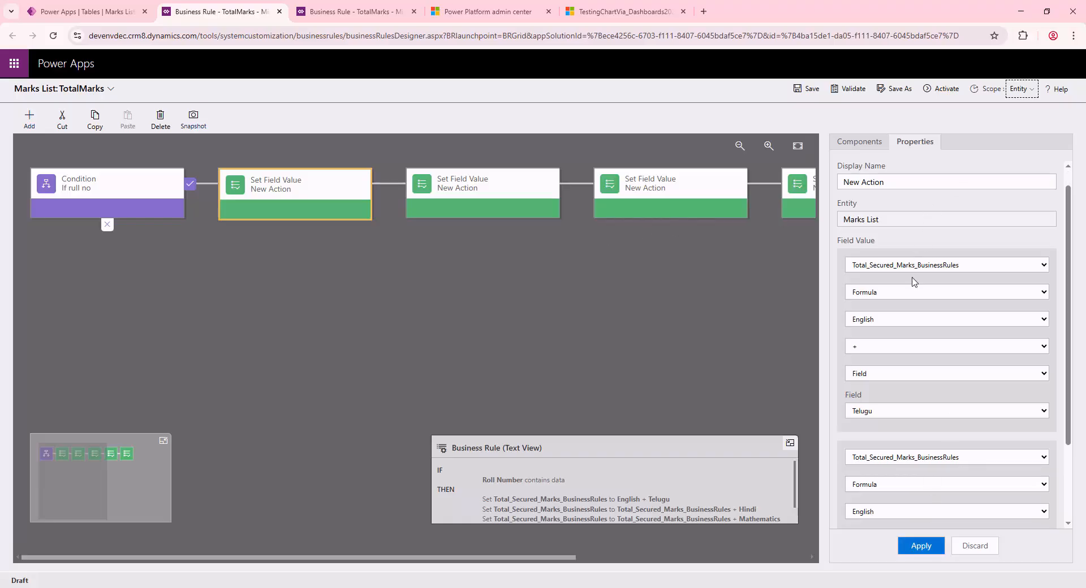
click(921, 545)
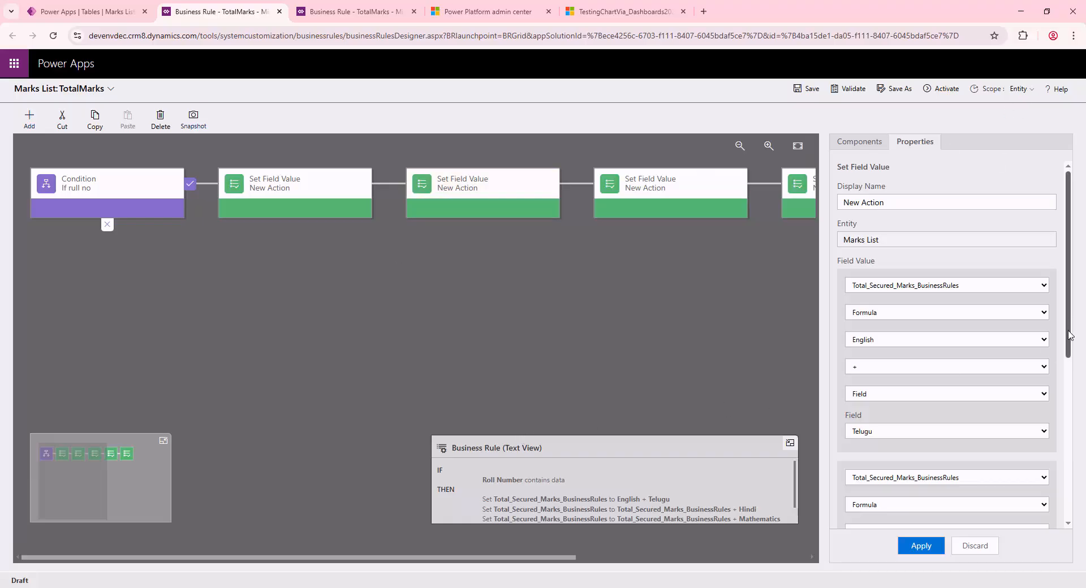
scroll(1059, 346, down, 5)
scroll(882, 514, down, 1)
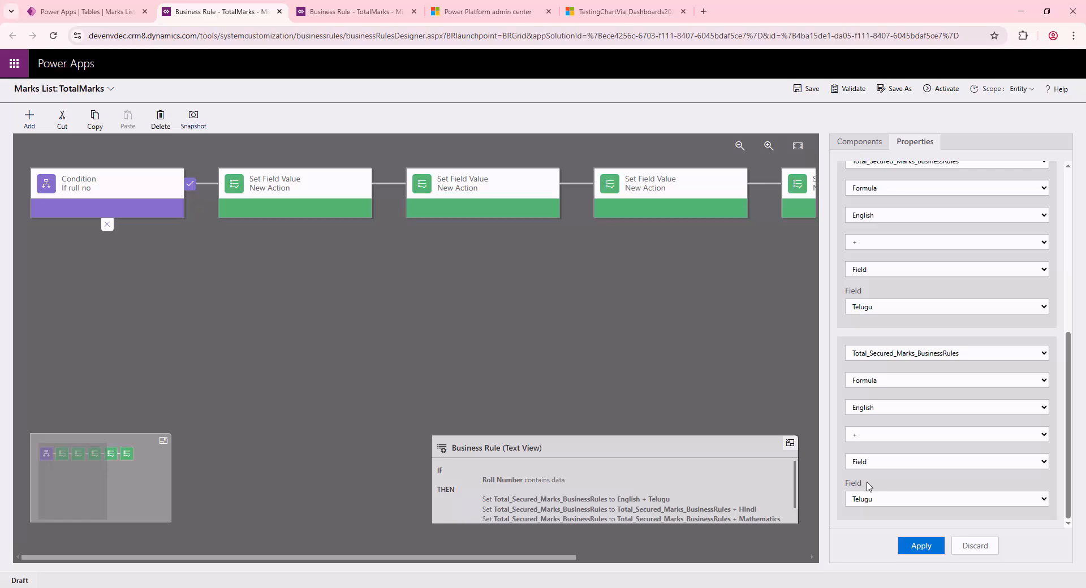
click(921, 545)
- Activate the TotalMarks business rule and turn it on in the Marks List business rules list
click(950, 93)
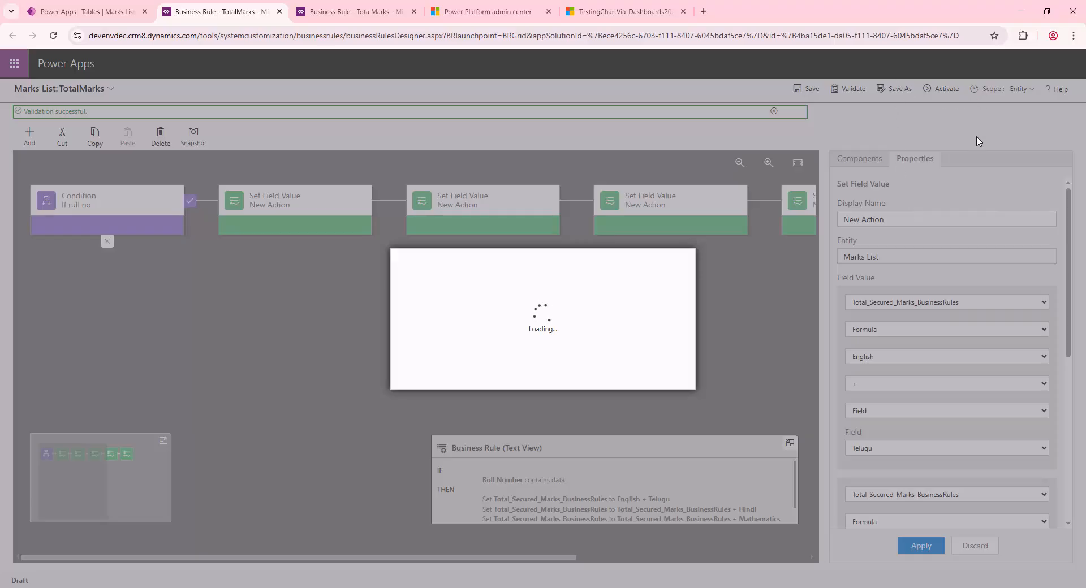
click(606, 377)
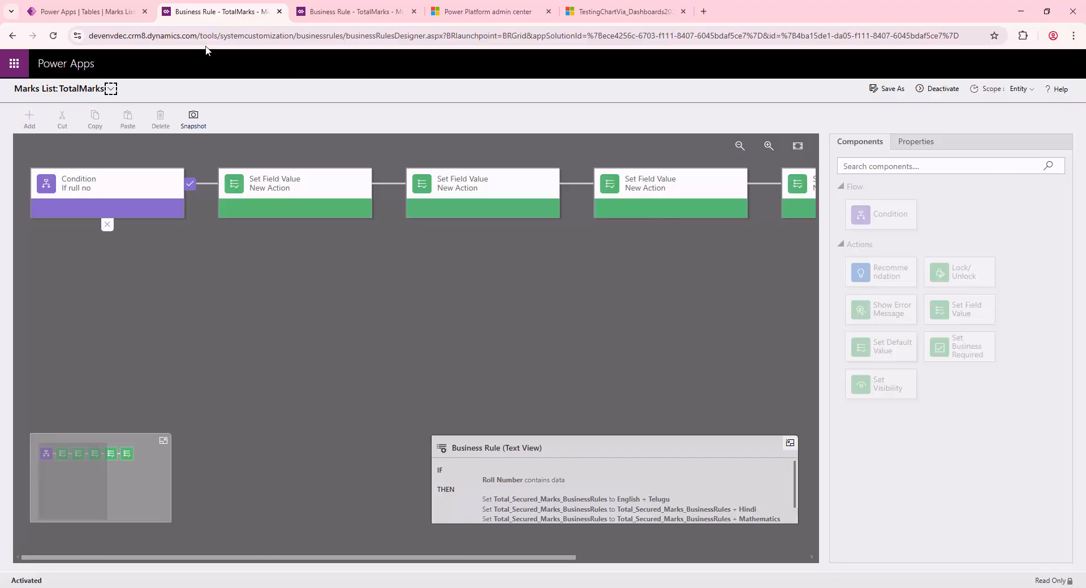
click(71, 11)
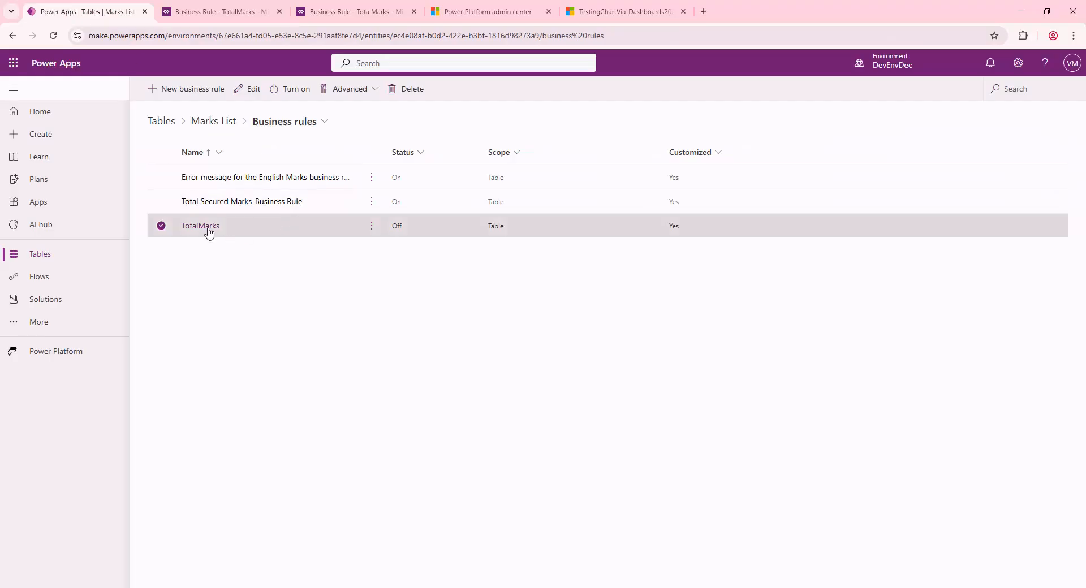
click(292, 92)
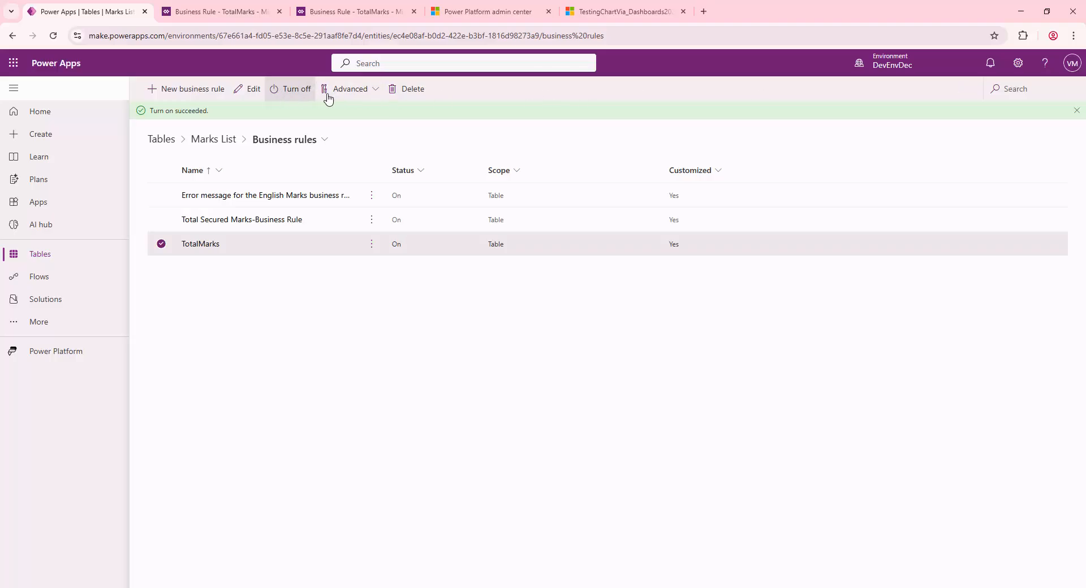
click(56, 39)
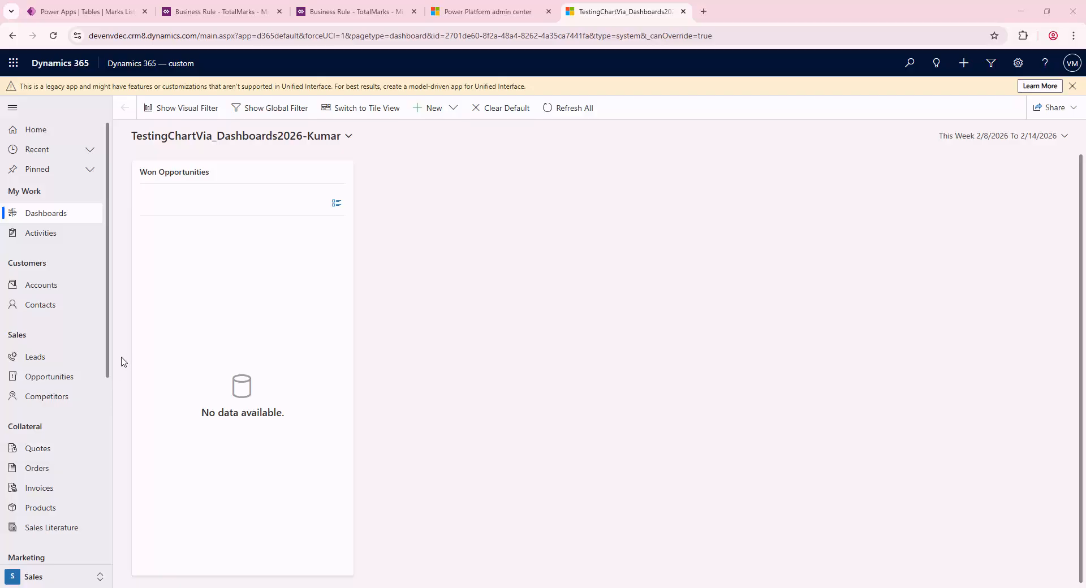
- Switch to Dynamics 365, change to the Training area and create a new record in MarksList
click(104, 561)
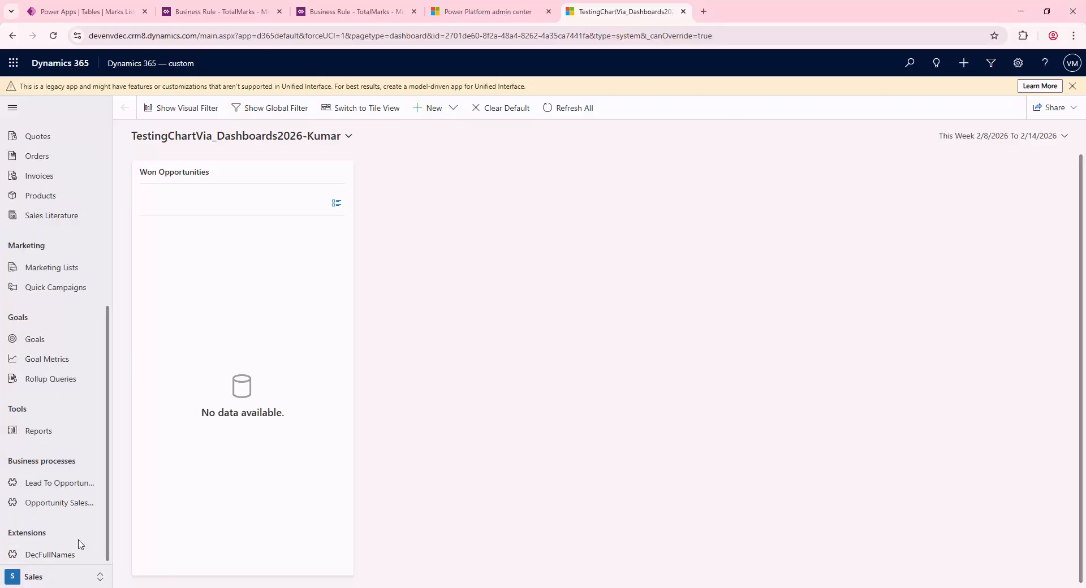
click(45, 576)
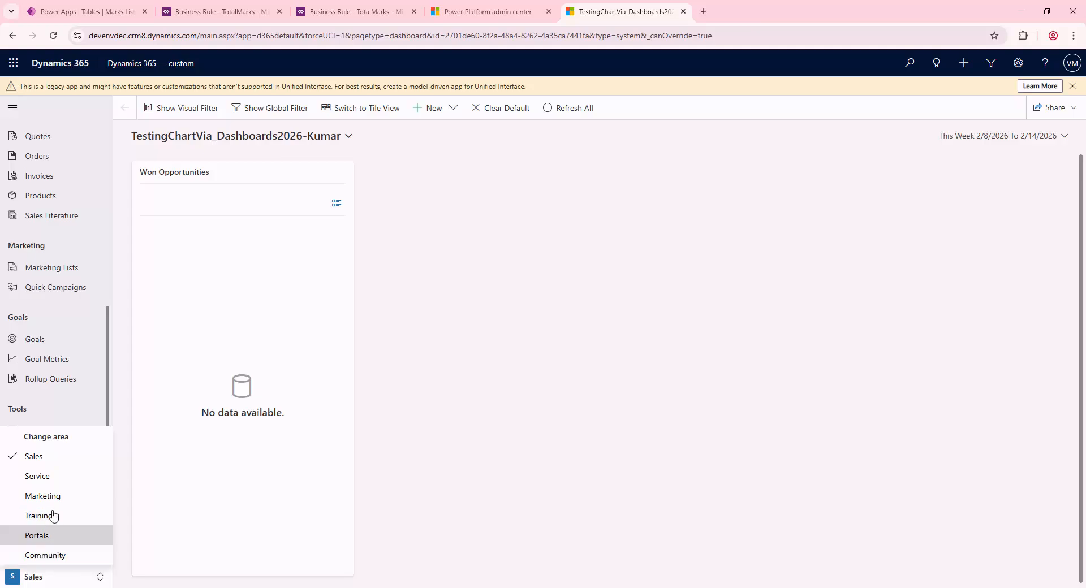
click(54, 516)
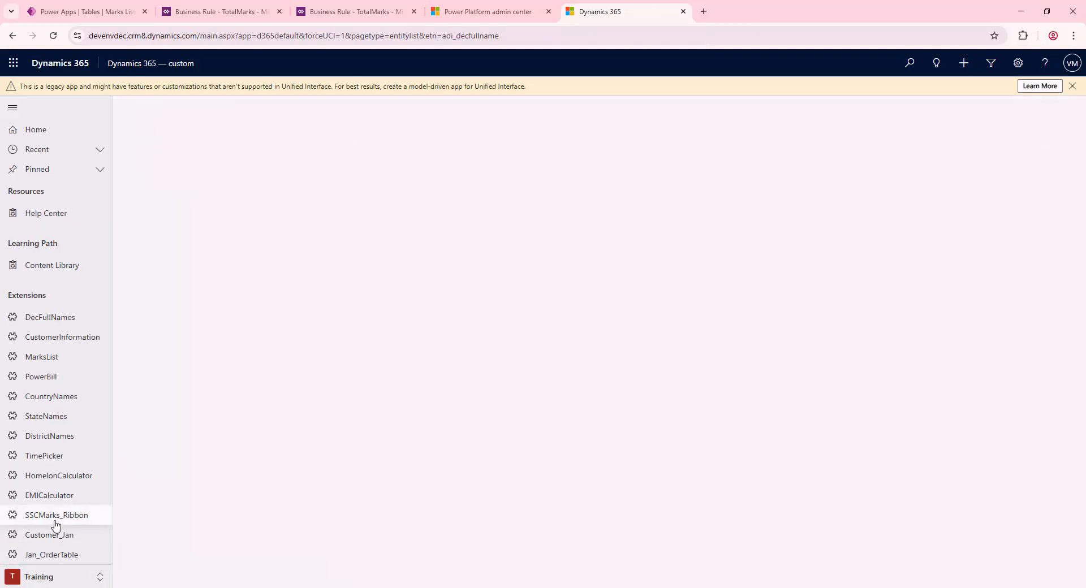
click(52, 358)
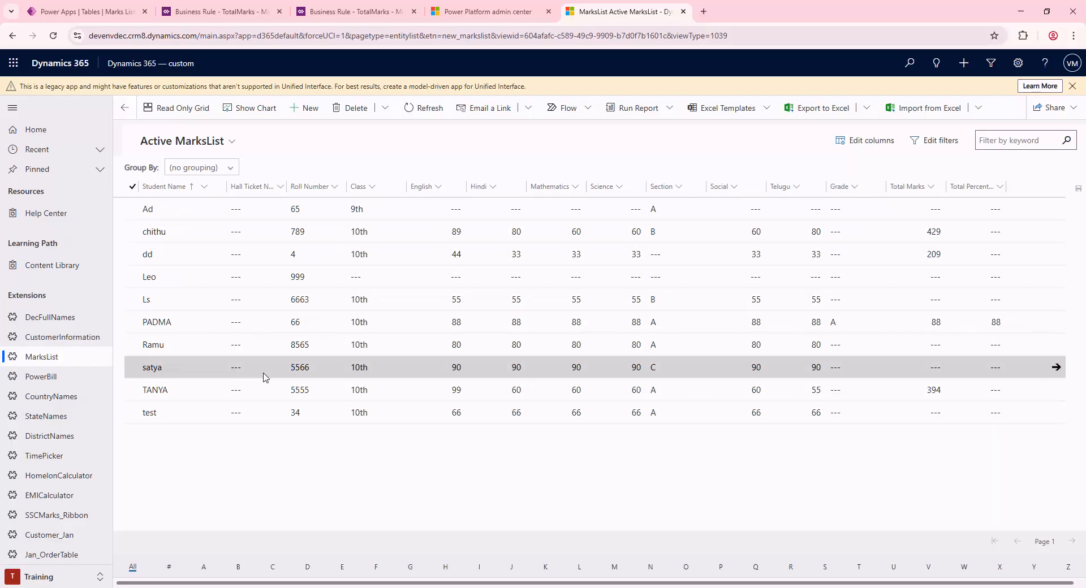
click(309, 113)
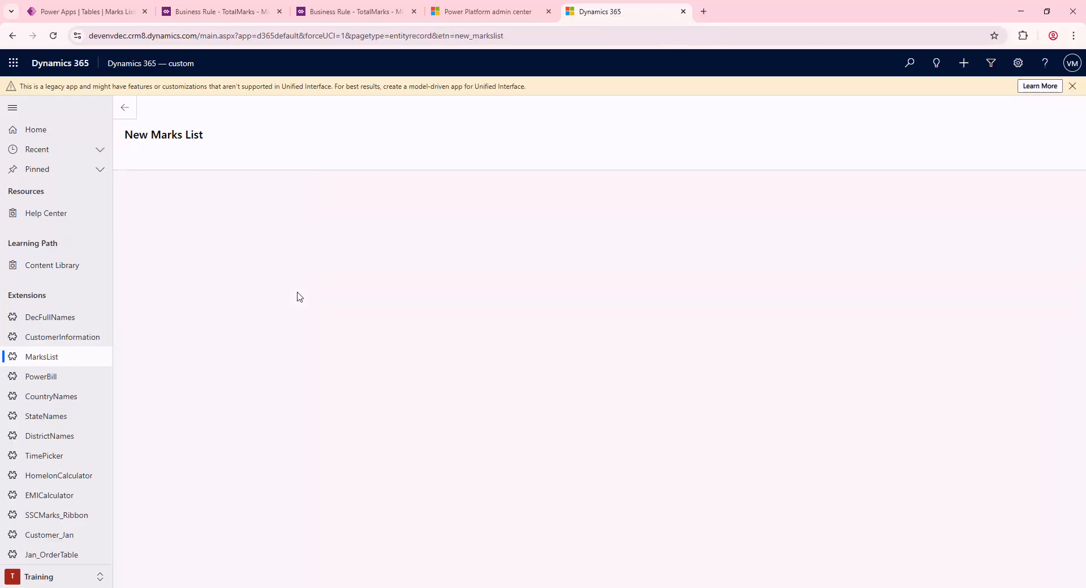
- Examine the mark fields and the locked total, percentage and grade business-rule fields on the new Marks List form
scroll(260, 458, down, 2)
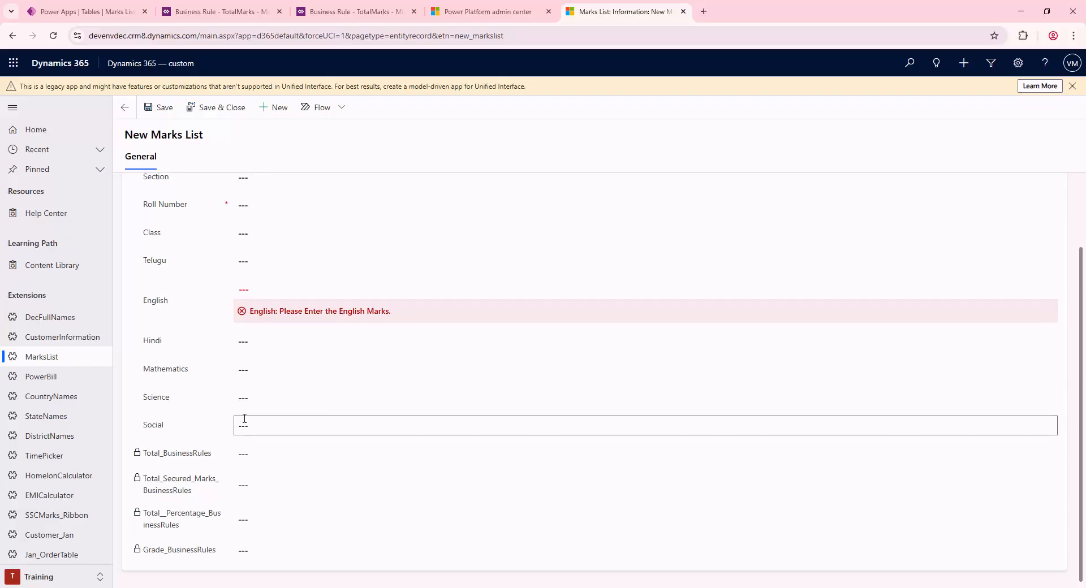
scroll(242, 419, up, 2)
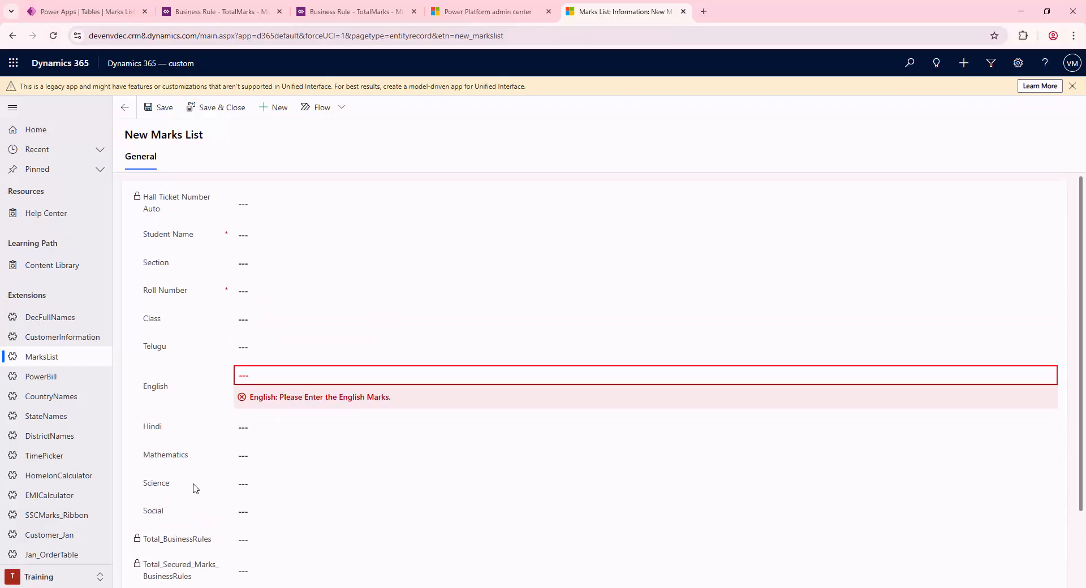
scroll(226, 548, down, 1)
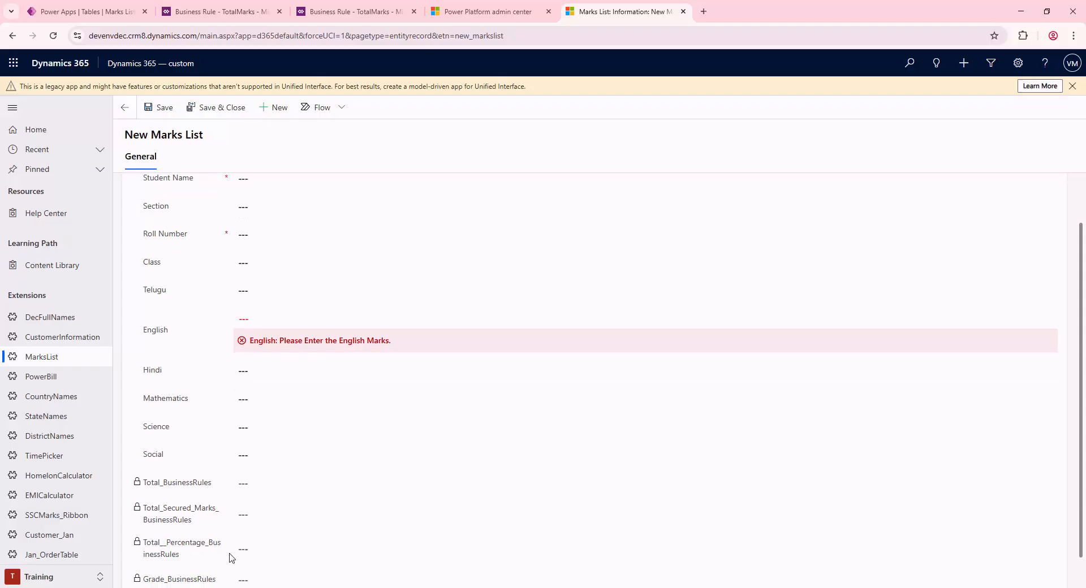
scroll(260, 516, down, 1)
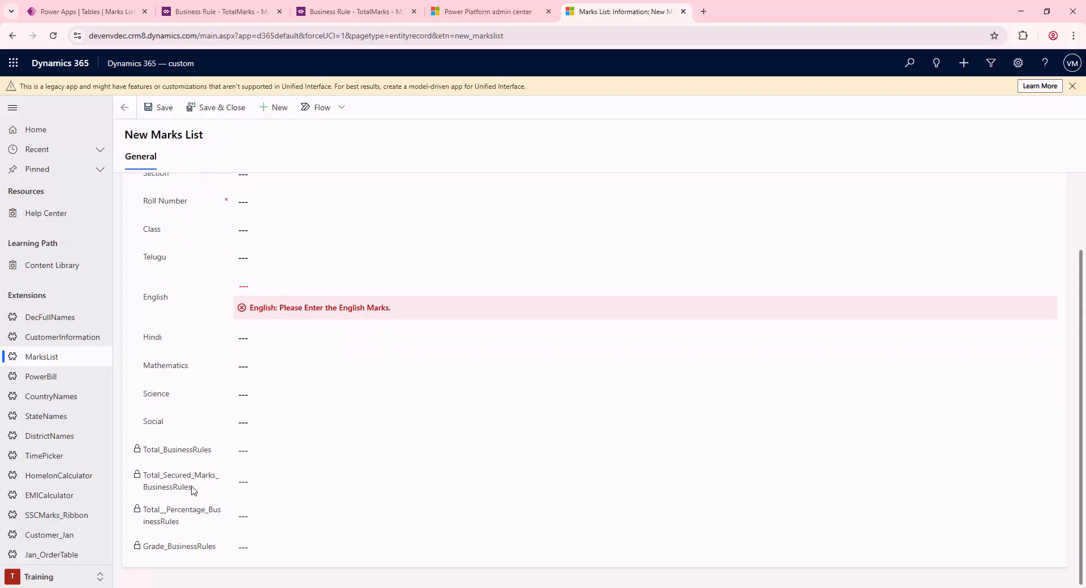
drag(147, 451, 217, 457)
click(271, 452)
click(256, 454)
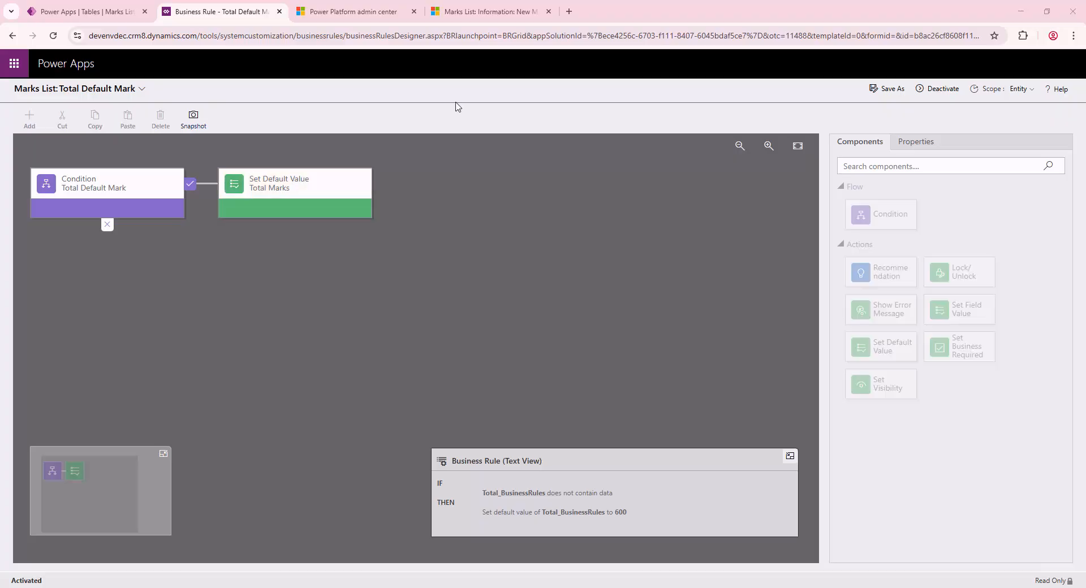
- Switch to the Dynamics 365 tab, reload the new Marks List form and check the Total_BusinessRules and English fields
click(486, 11)
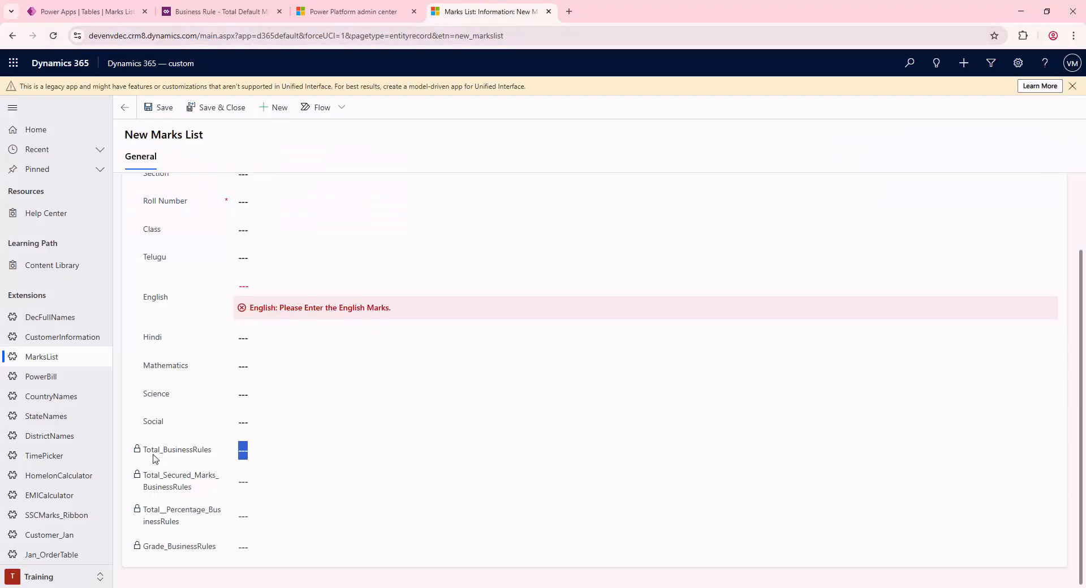
drag(139, 451, 272, 462)
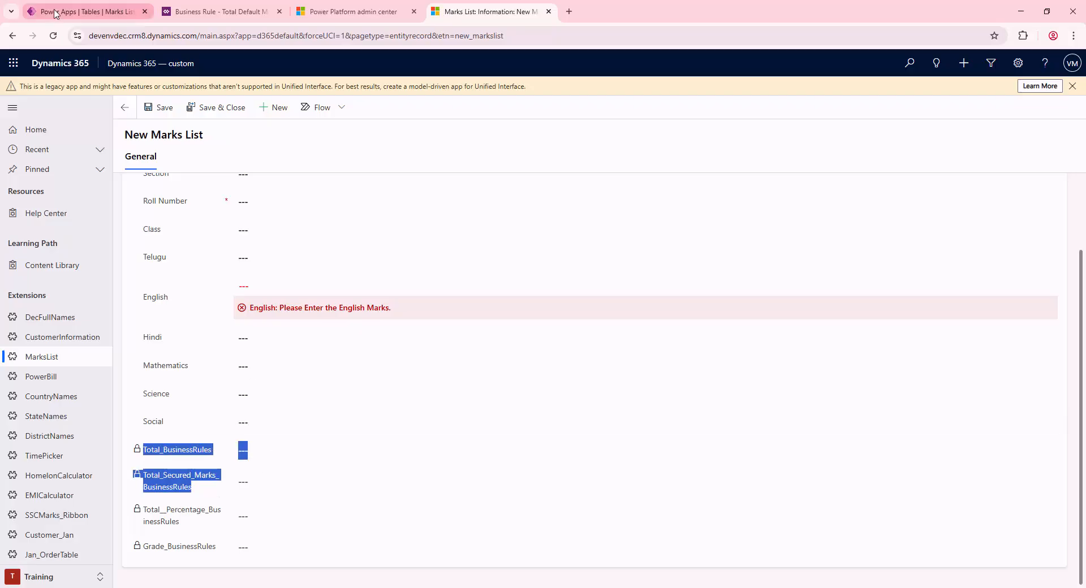
click(53, 38)
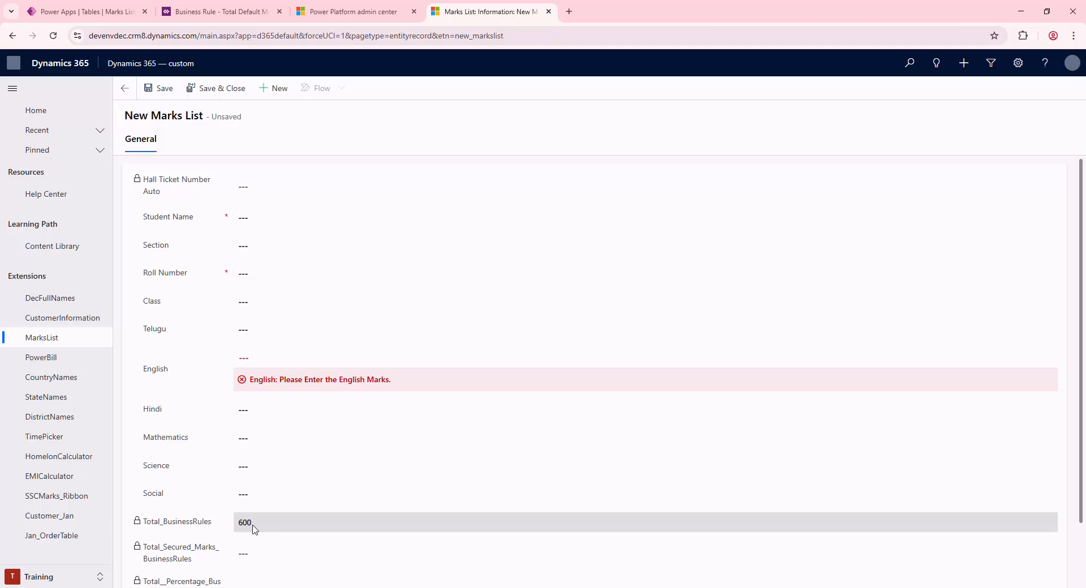
click(276, 362)
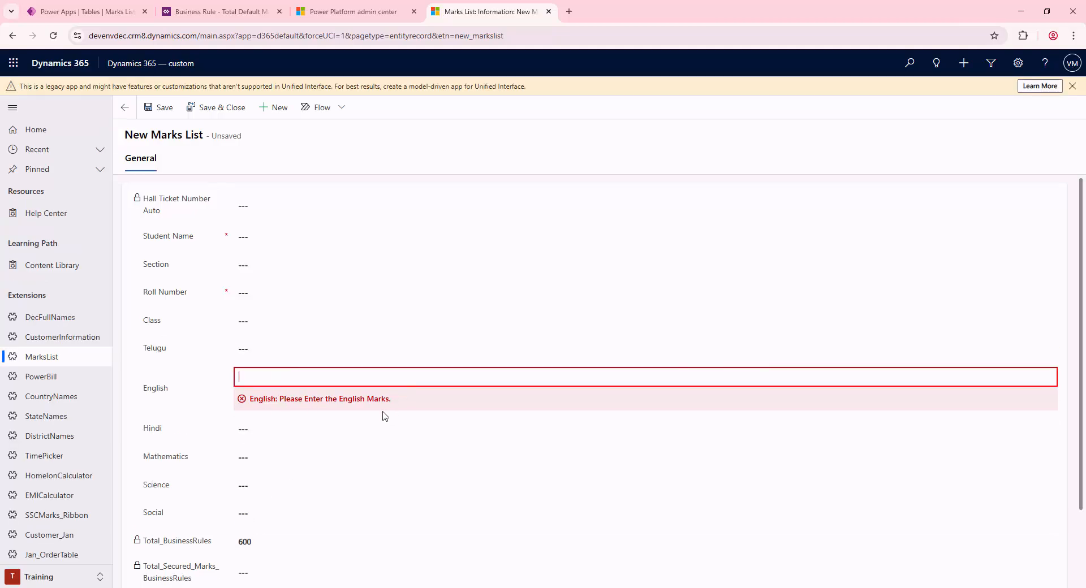
drag(391, 400, 193, 400)
click(177, 487)
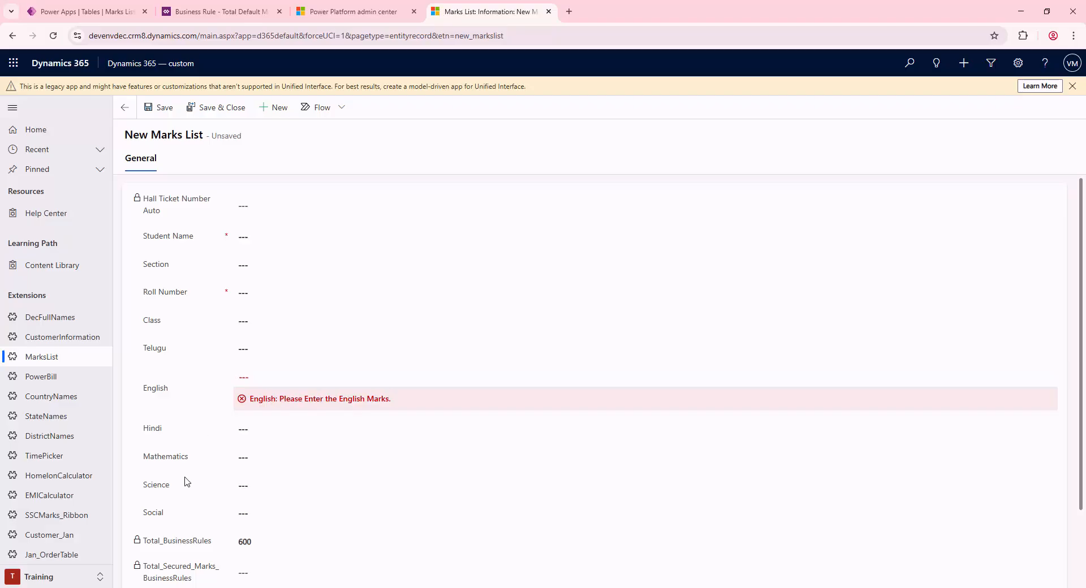
- Leave the new Marks List record without saving and export the Active MarksList view to Excel
click(125, 108)
click(622, 377)
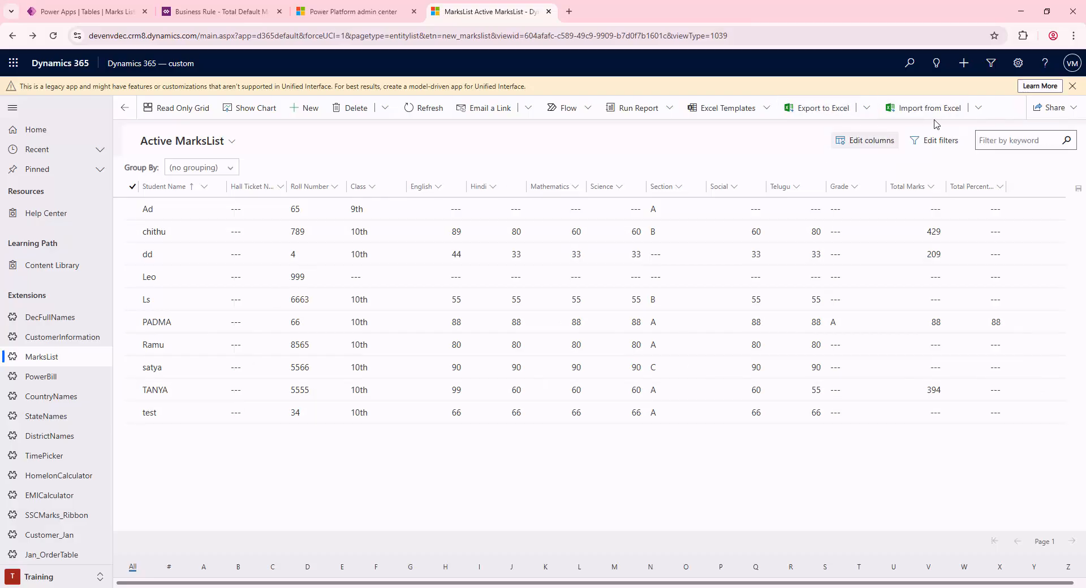
click(808, 119)
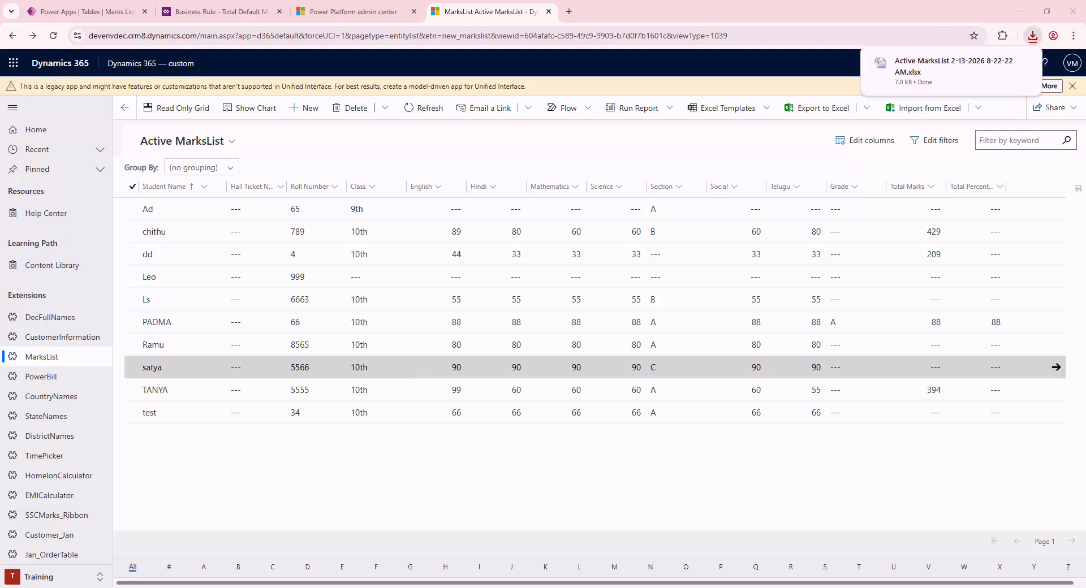
- Open the exported Active MarksList workbook from the Downloads folder in Excel, maximized, and look through its student and marks columns
drag(0, 208, 479, 155)
double_click(409, 232)
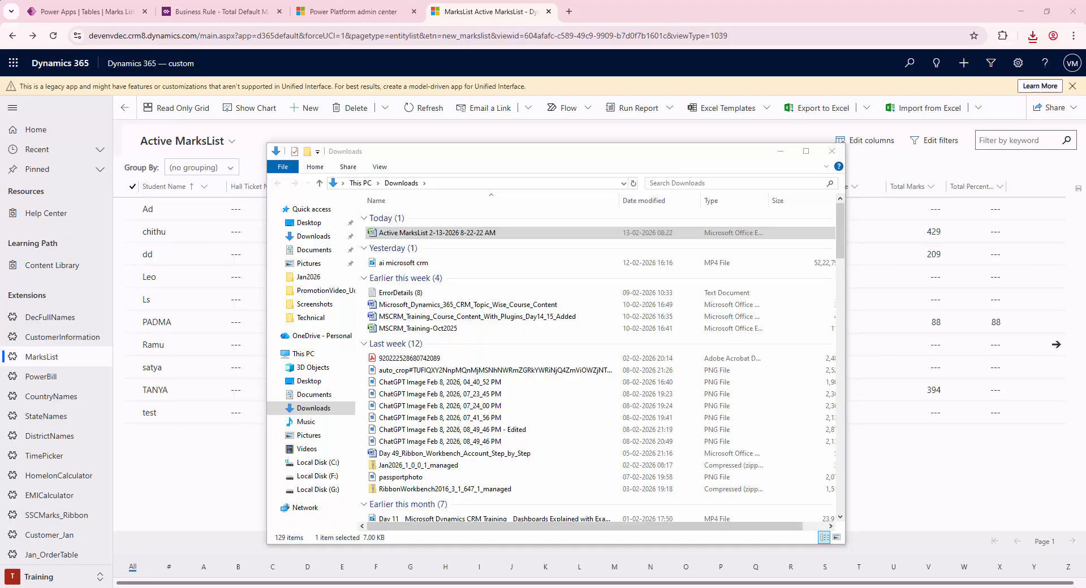
drag(0, 239, 711, 126)
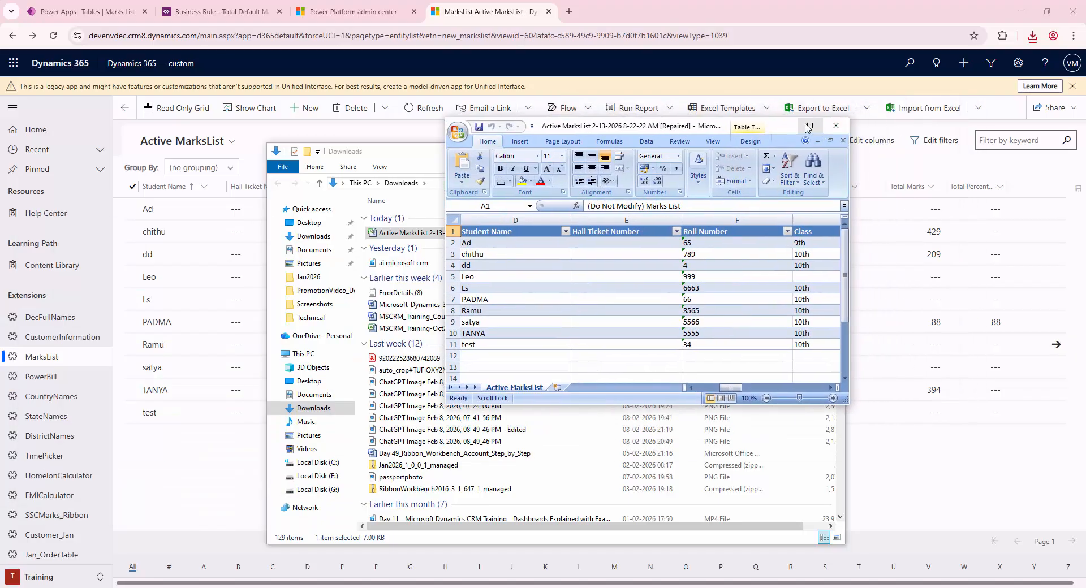
click(808, 126)
click(234, 235)
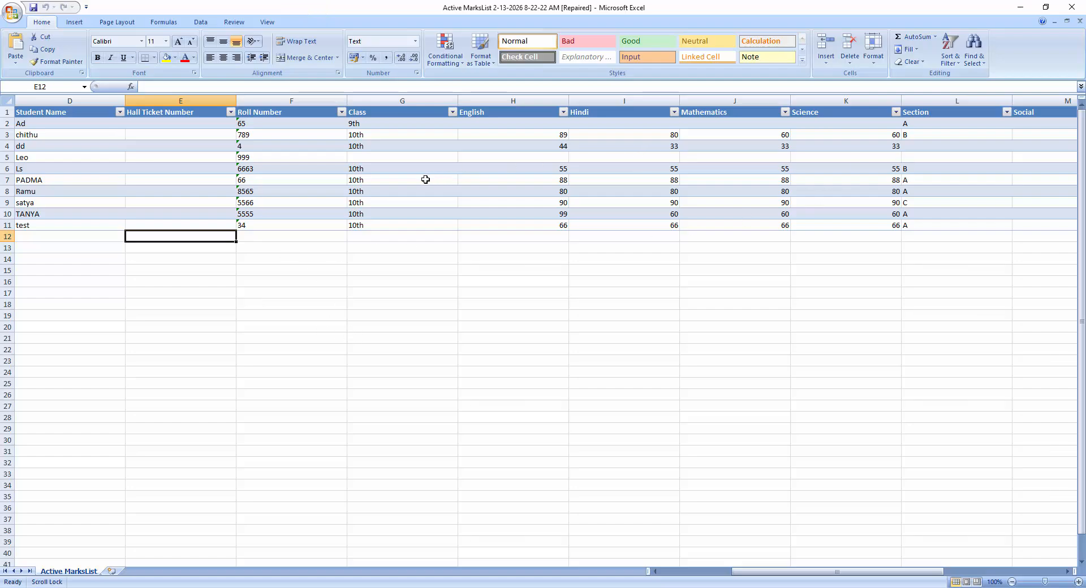
drag(809, 572, 927, 572)
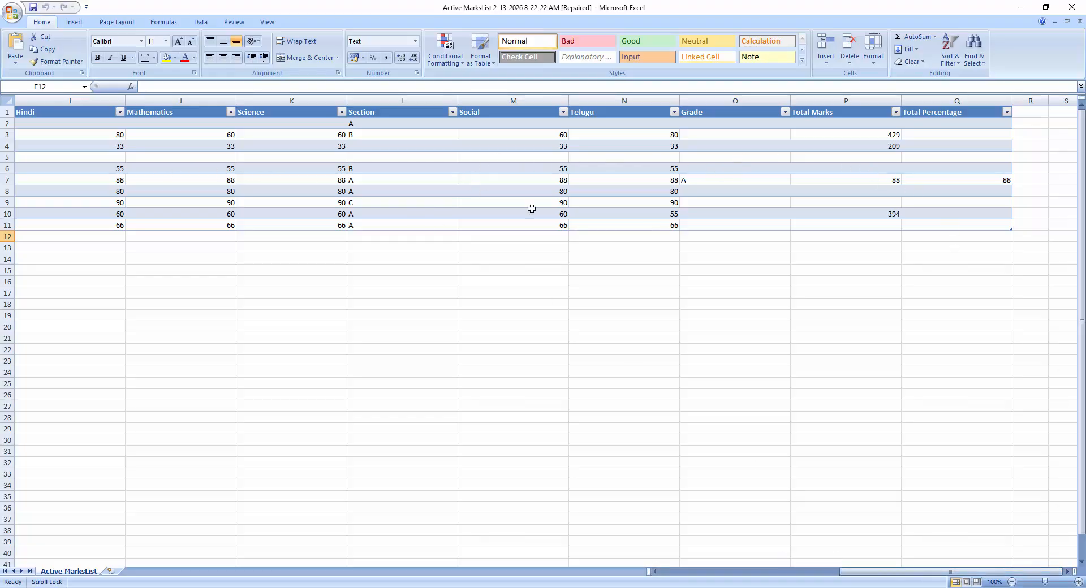
drag(950, 571, 788, 569)
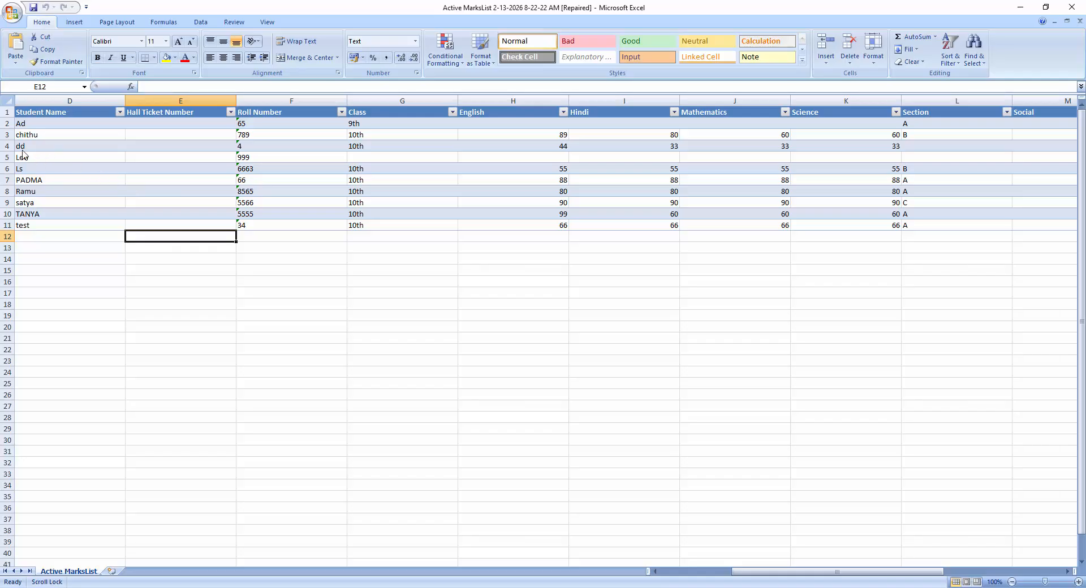
- Delete rows 3 to 10 from the Active MarksList sheet
click(7, 135)
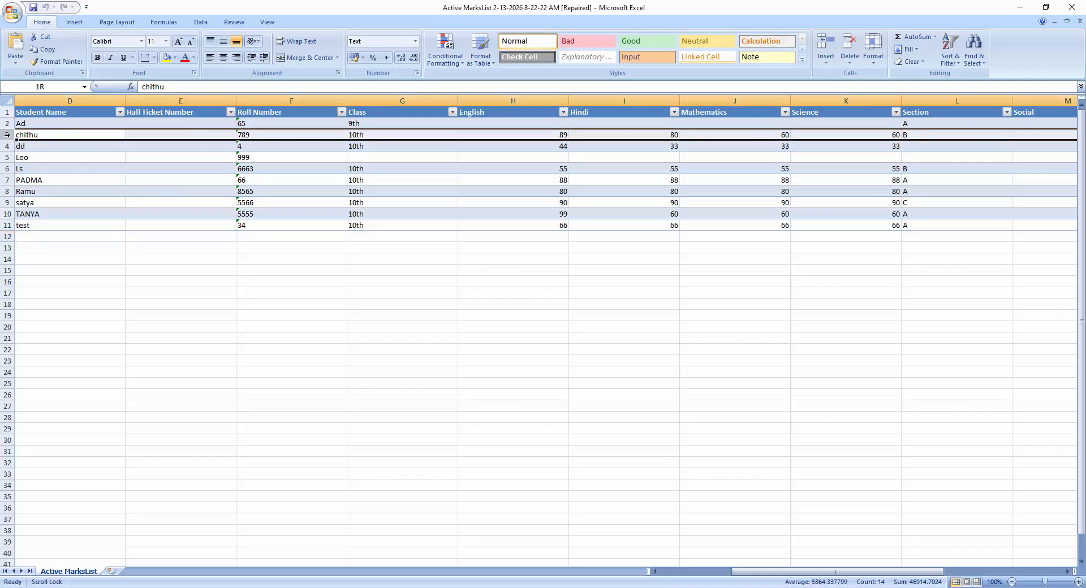
drag(10, 156, 13, 210)
right_click(69, 198)
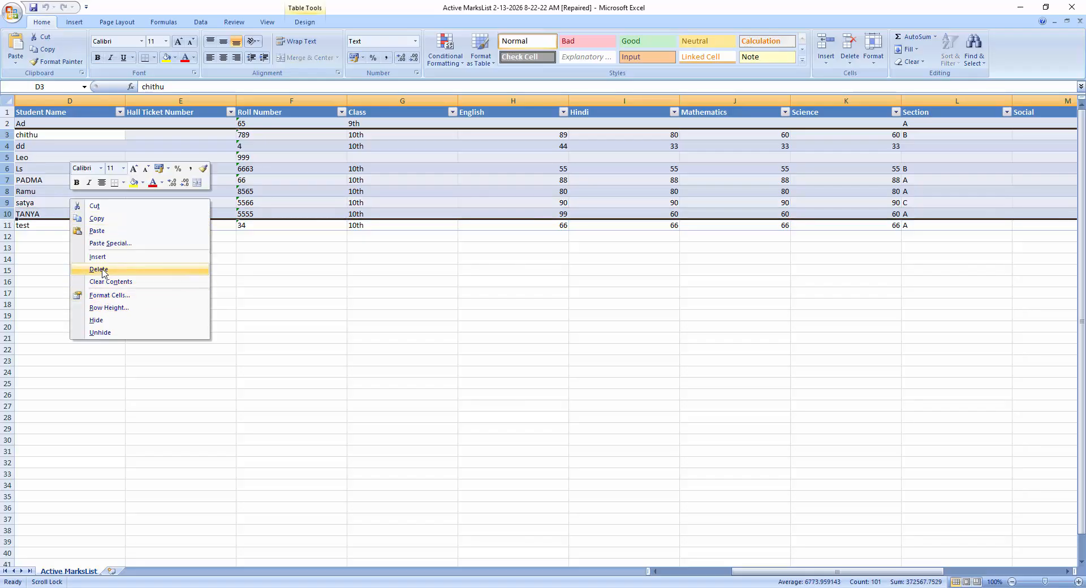
click(100, 269)
- Replace the student names in D2 and D3 with two new names
click(32, 125)
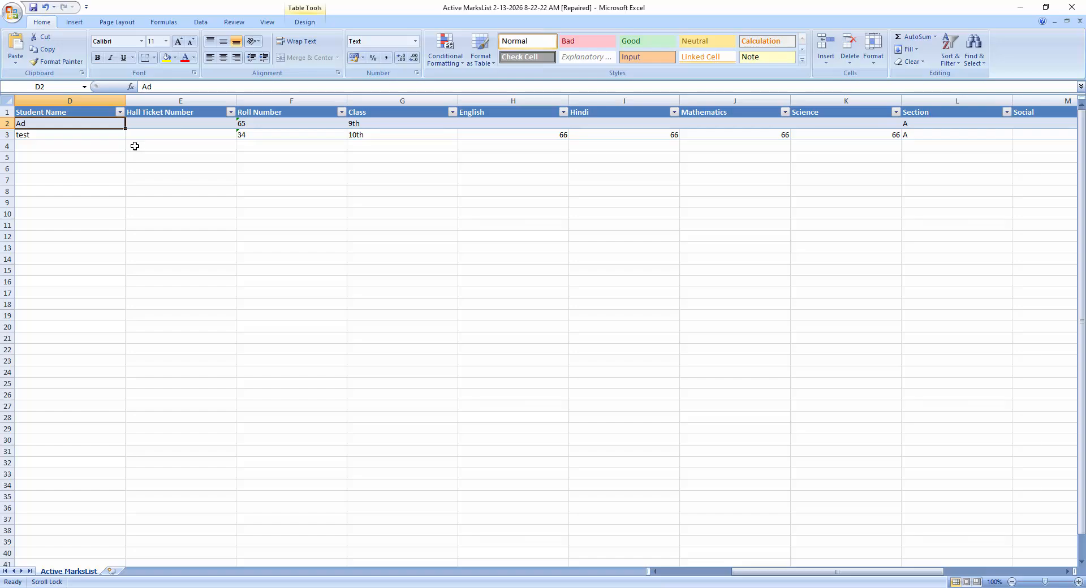
text(Bharatiya)
key(Return)
text(Rajkumar)
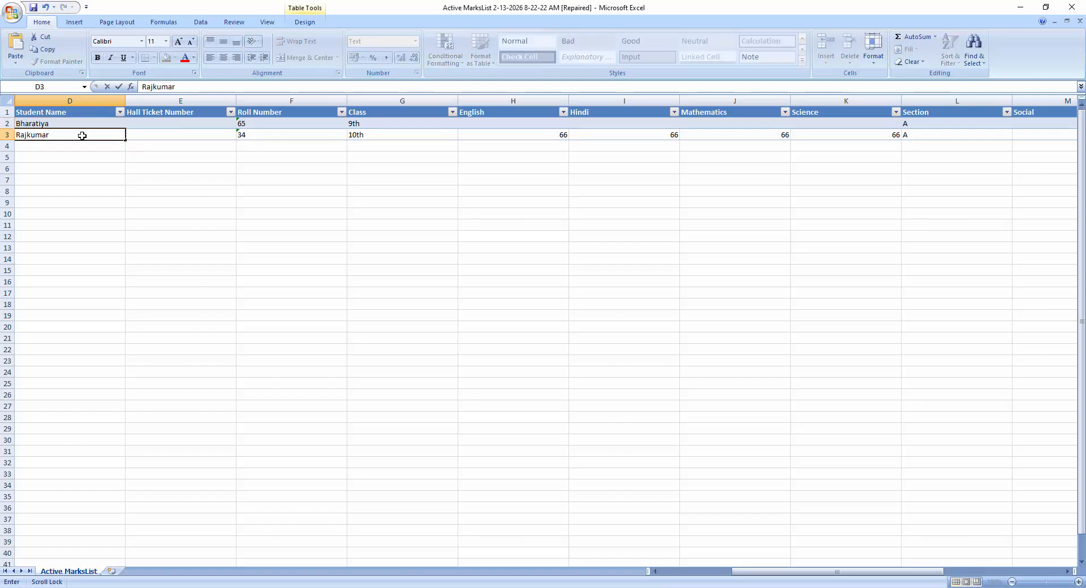
click(48, 166)
- Set the roll number to 55 in row 3 and to 66 in row 2
drag(57, 123, 57, 136)
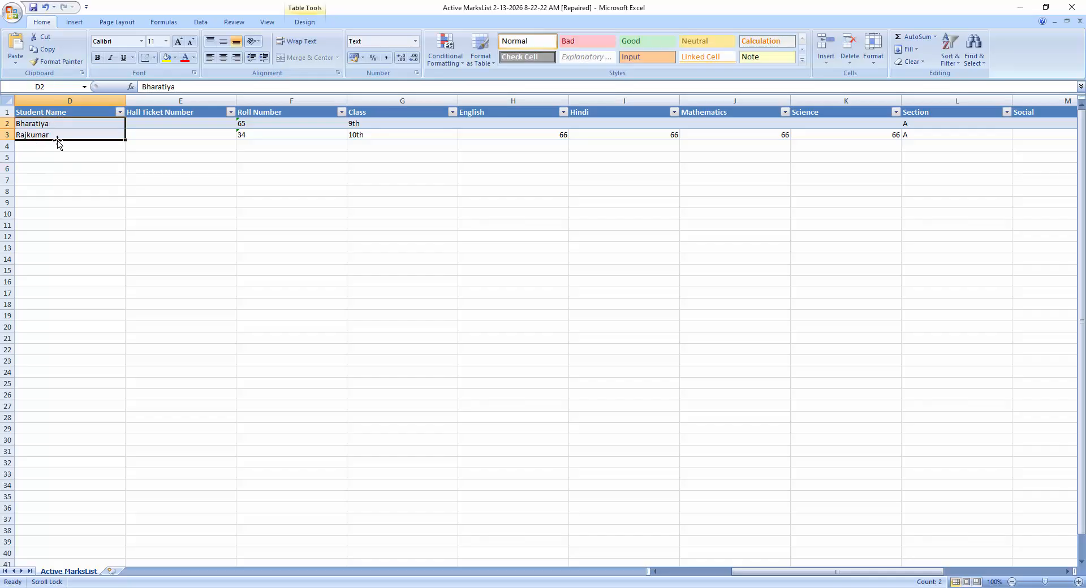
click(56, 138)
click(252, 137)
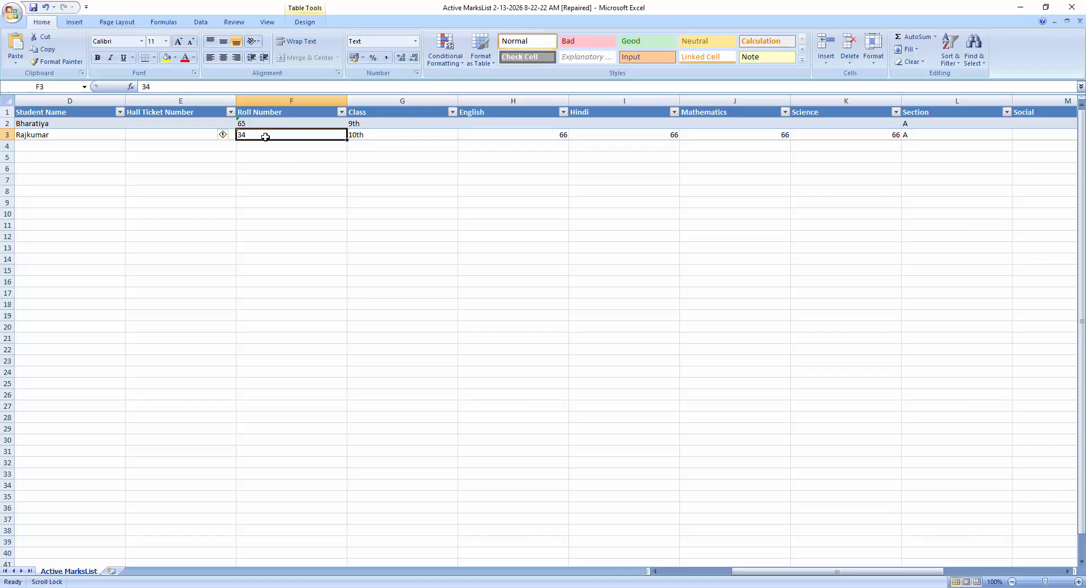
text(55)
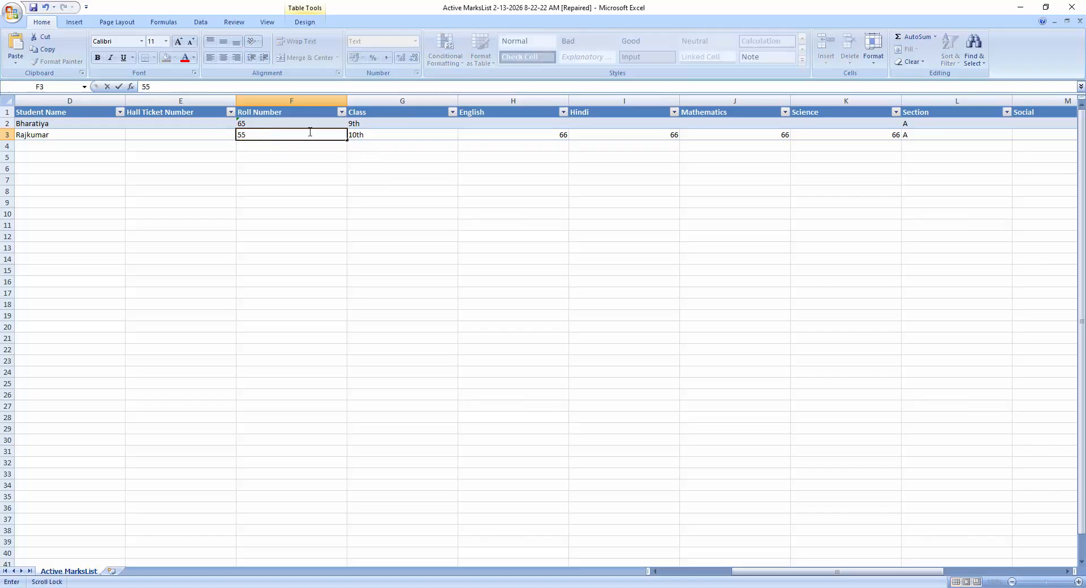
click(302, 122)
text(66)
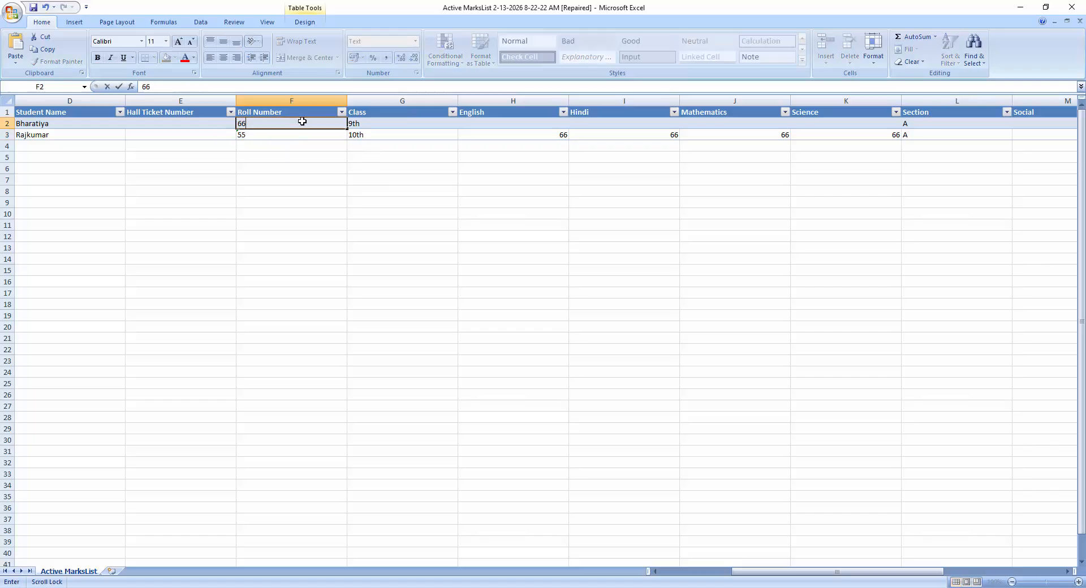
- Set English to 66 in row 2, and in both rows set Hindi and Mathematics to 88 and Science, Social and Telugu to 99
click(465, 122)
text(66)
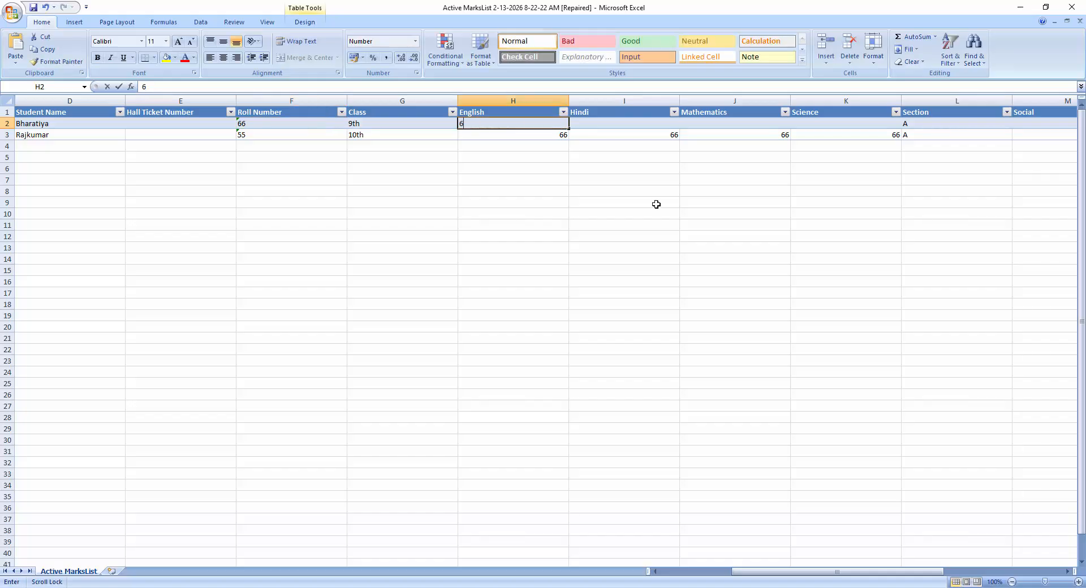
click(641, 136)
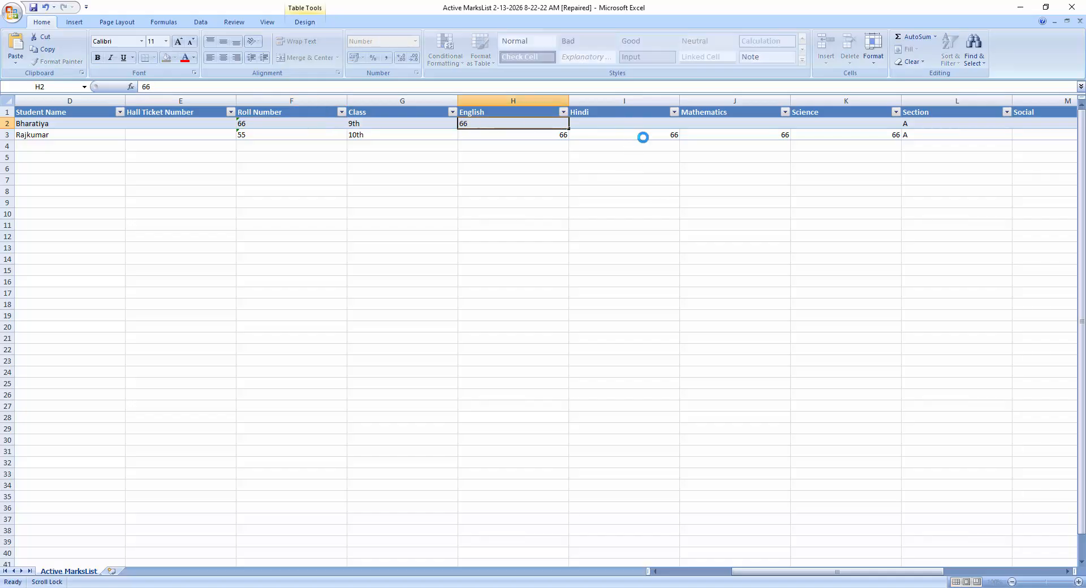
click(738, 214)
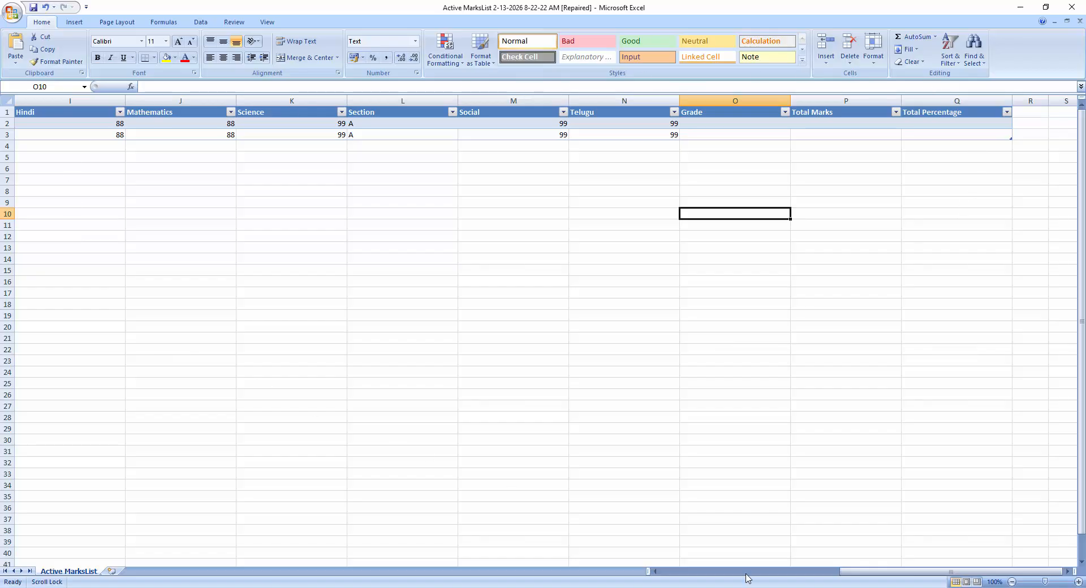
drag(857, 572, 649, 554)
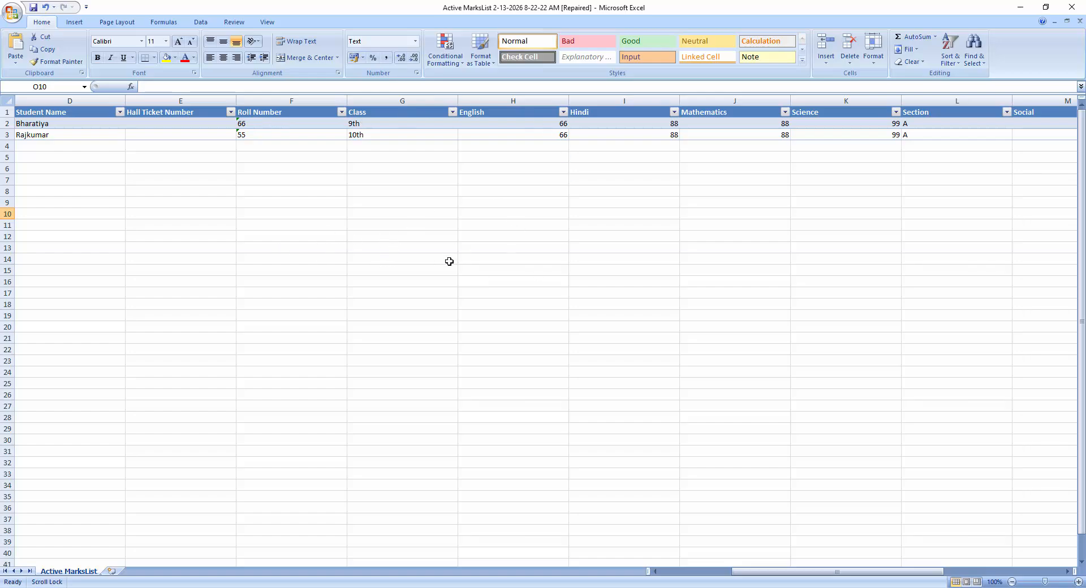
click(33, 8)
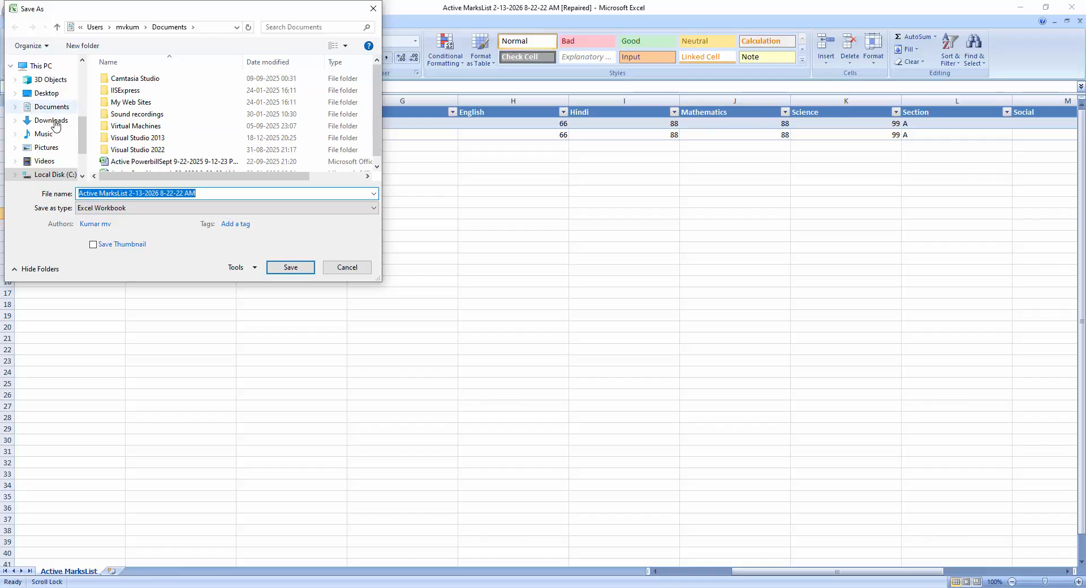
click(65, 121)
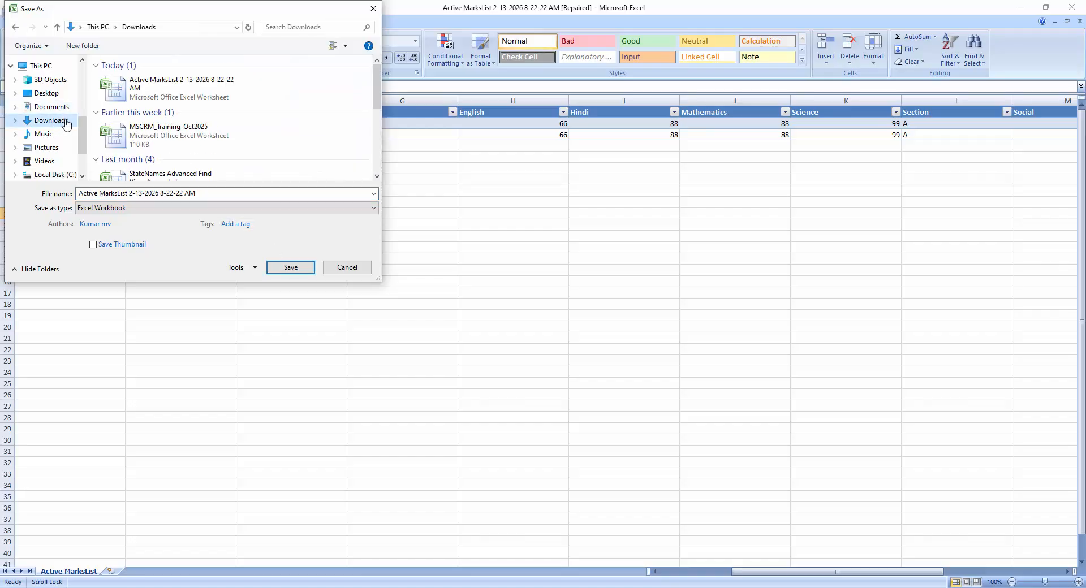
click(291, 268)
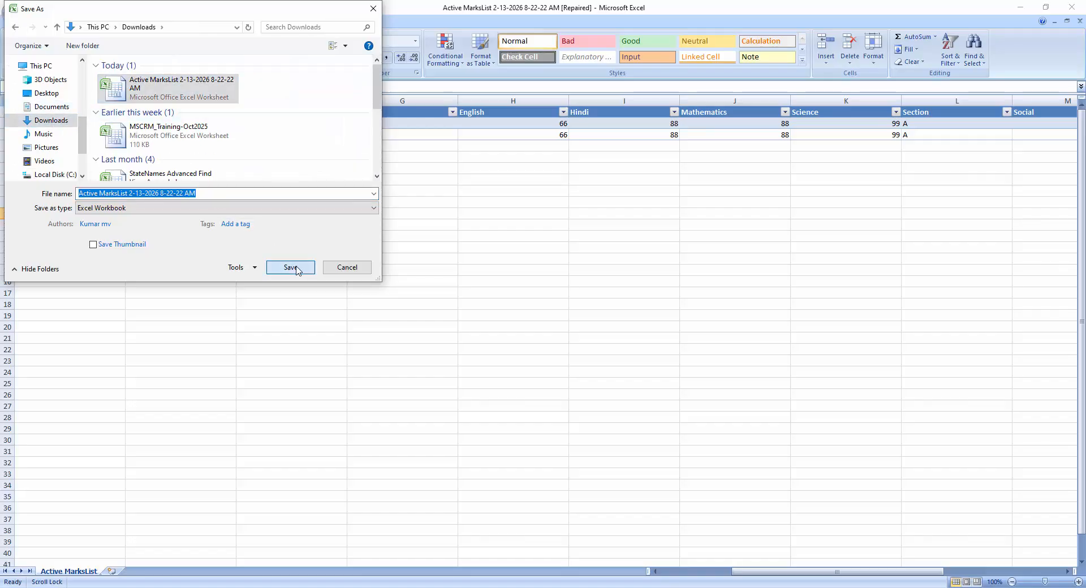
click(580, 303)
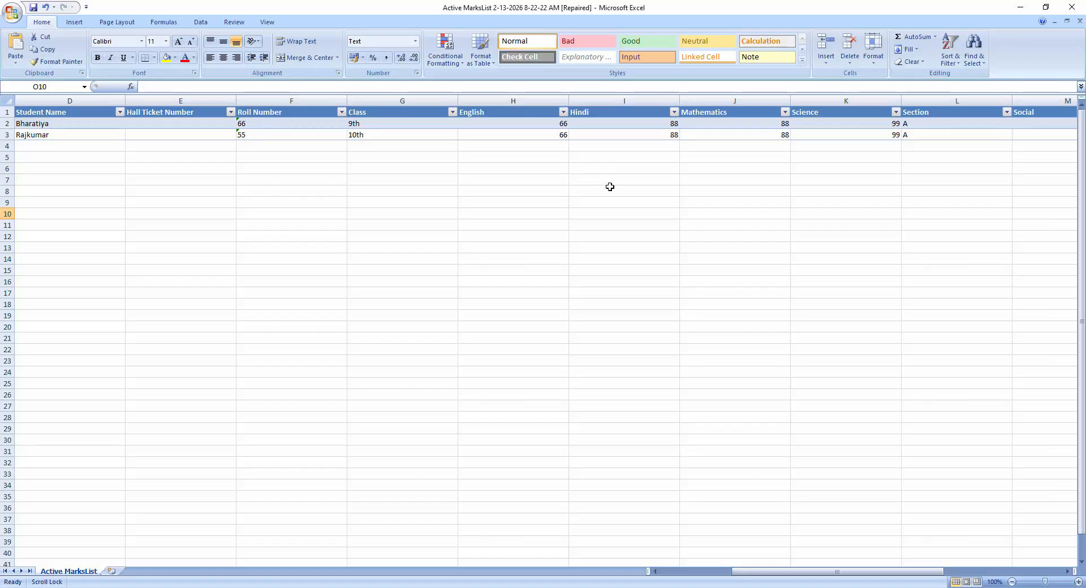
click(1072, 7)
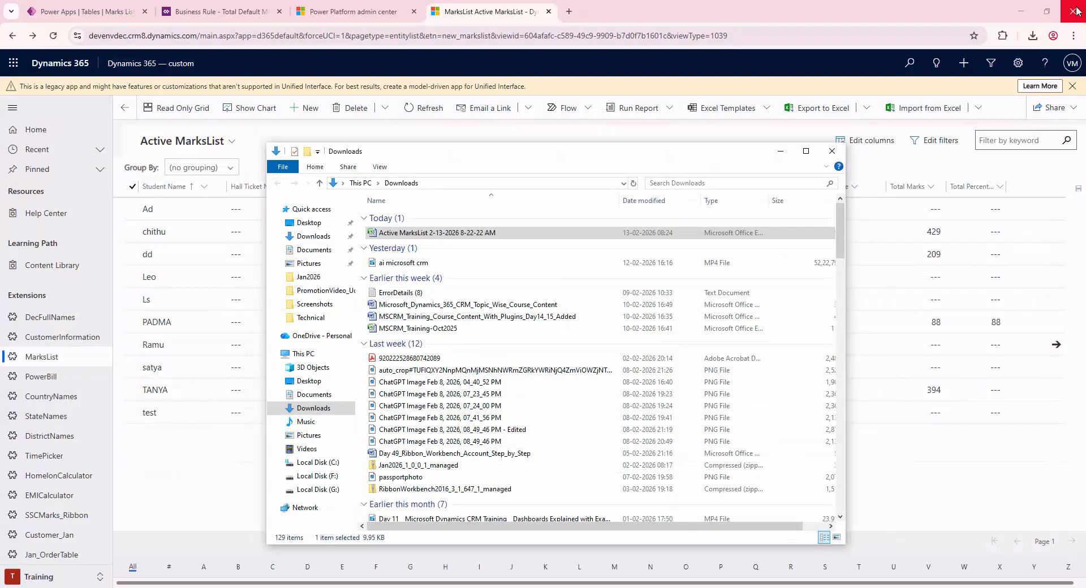
click(831, 150)
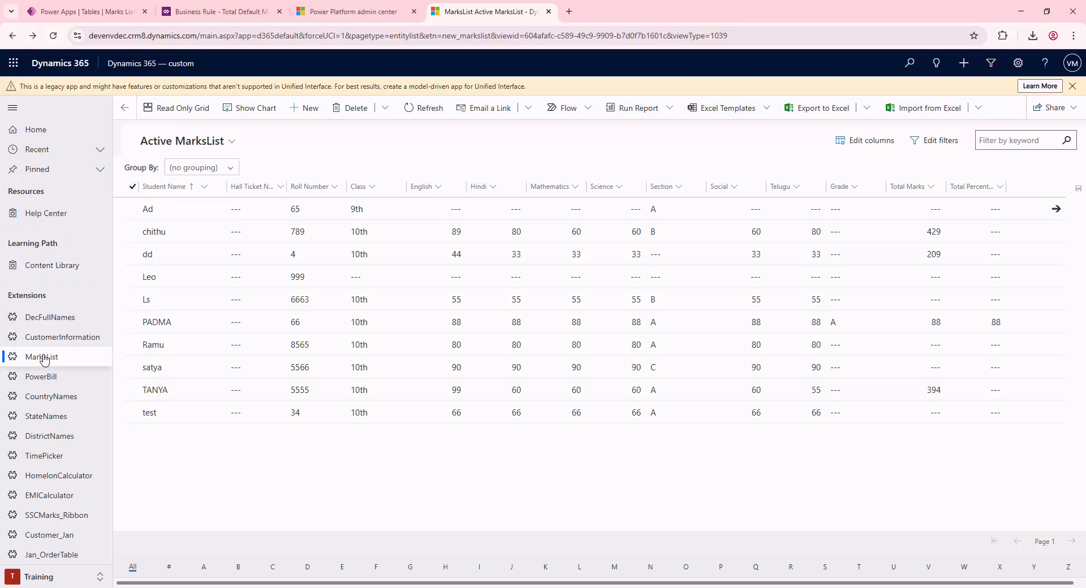
- Import the edited Active MarksList workbook into MarksList from Excel with duplicates not allowed
click(900, 113)
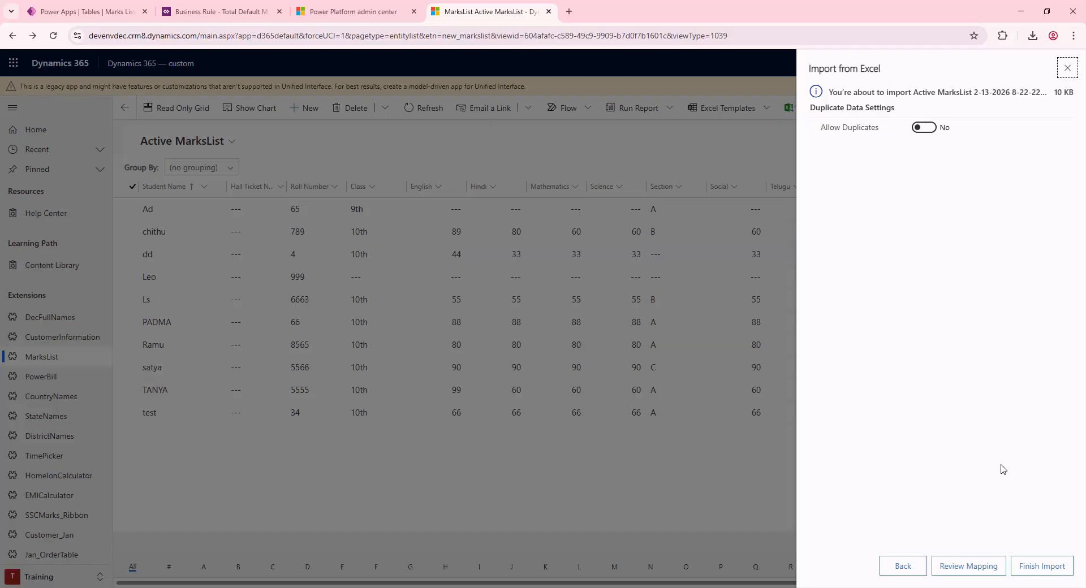
click(1042, 577)
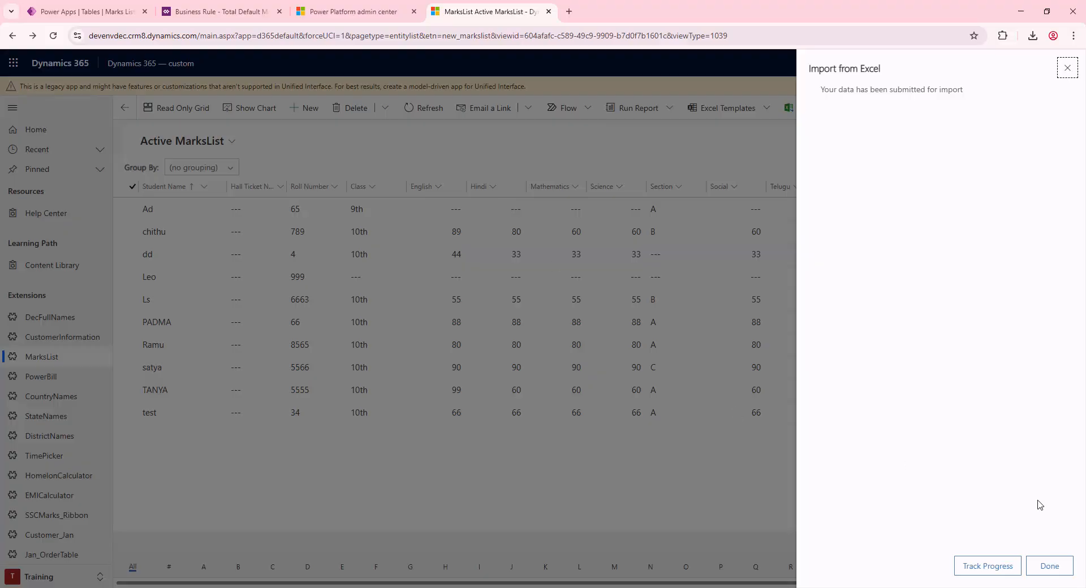
- Track the import's progress in the My Imports list and reload the list to check the Active MarksList file's status
click(995, 566)
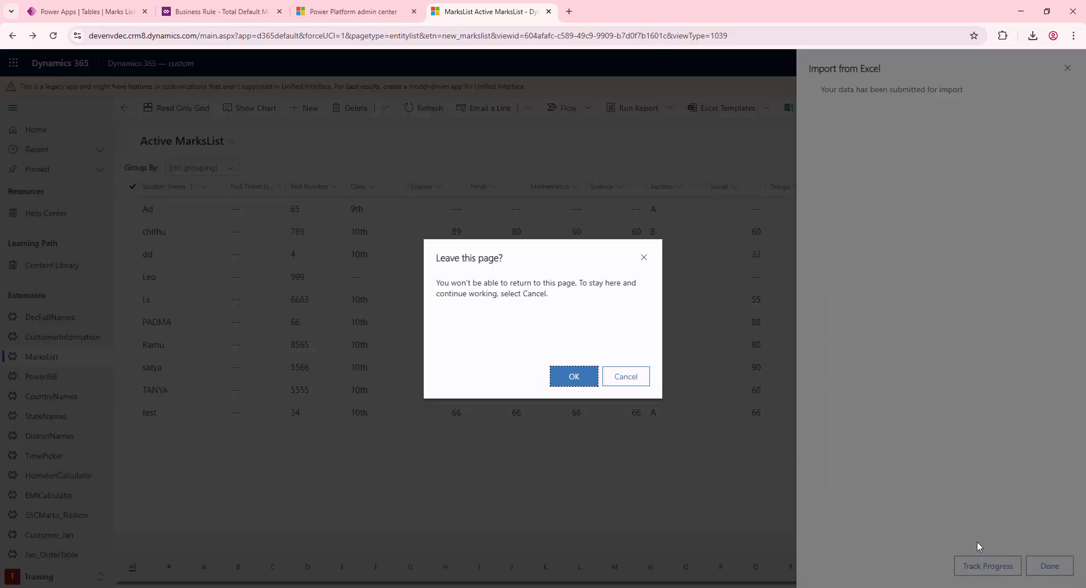
click(578, 378)
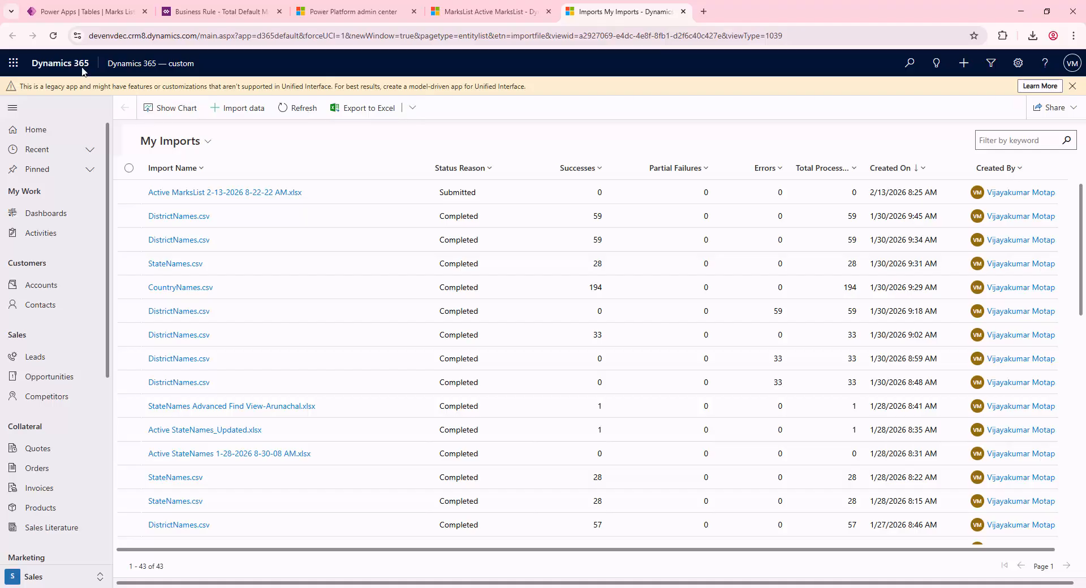
click(54, 36)
drag(1001, 548, 956, 553)
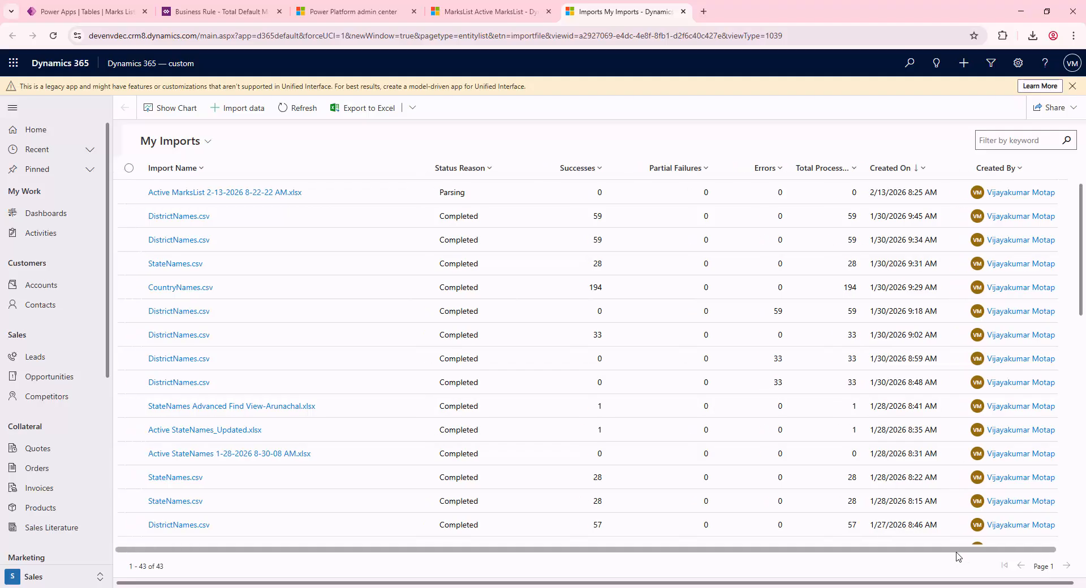
- Recheck the import's status, then dismiss the submitted-import message in MarksList and refresh the Active MarksList view
click(304, 115)
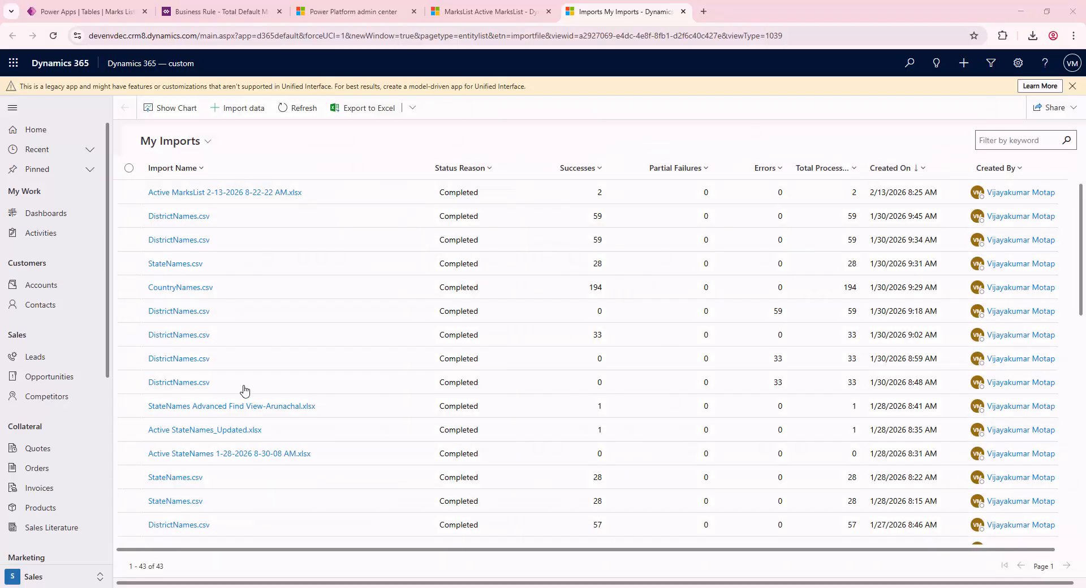
click(484, 13)
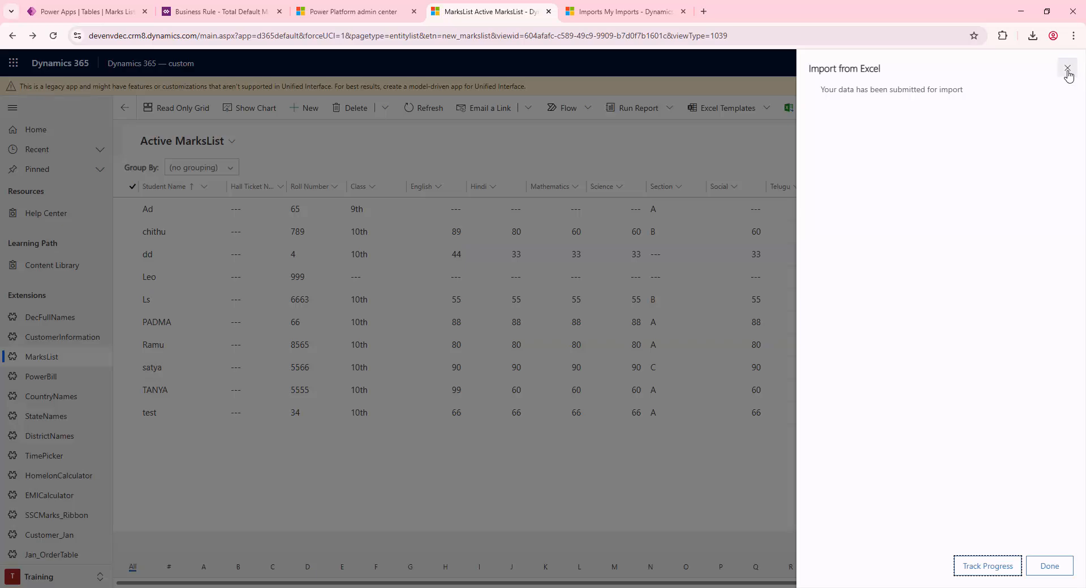
click(1046, 563)
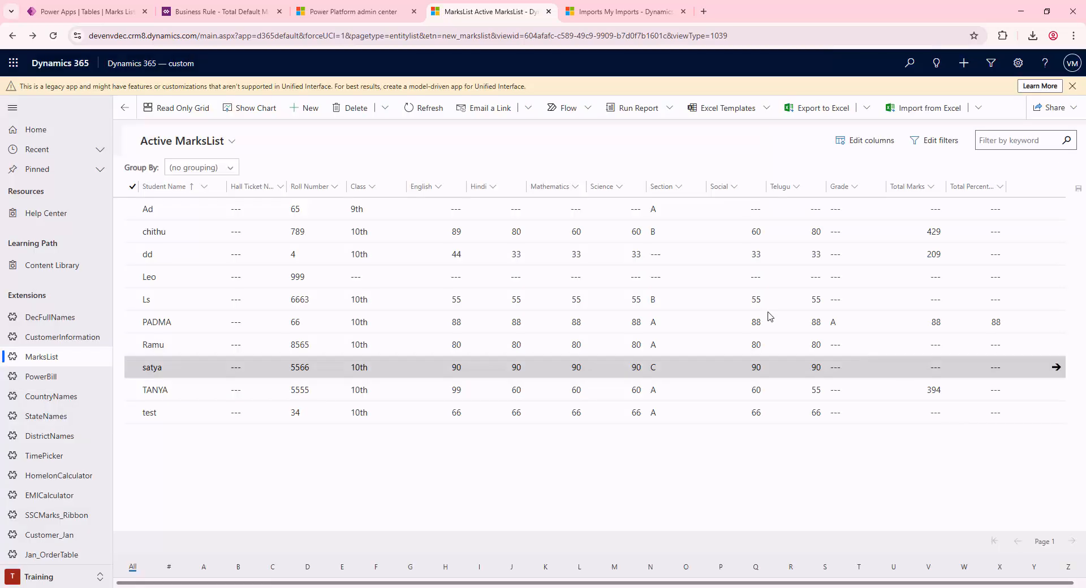
click(420, 108)
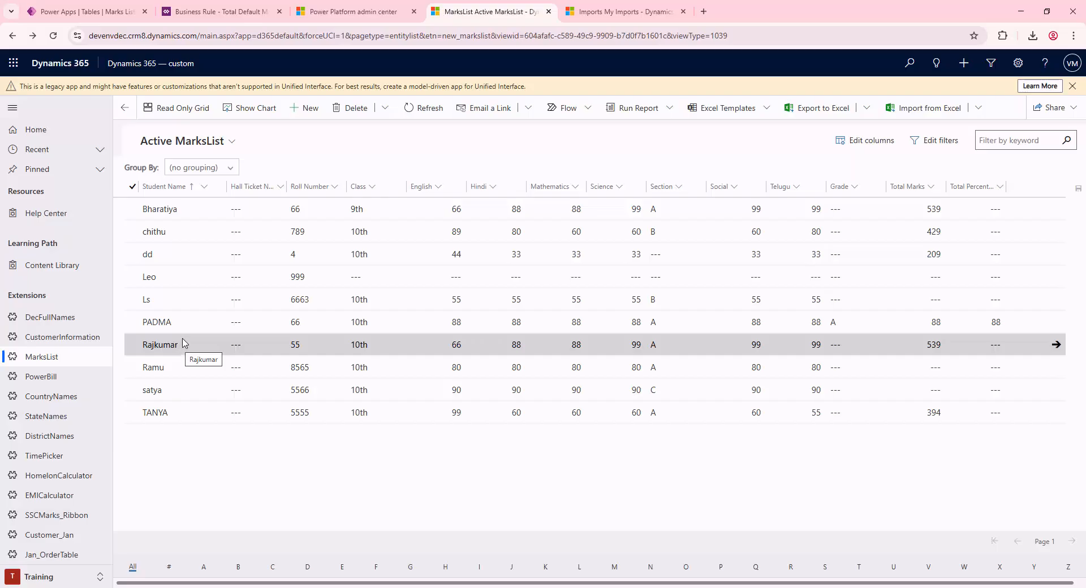
- Open the imported 9th-class record with roll number 66, examine its business-rule total, percentage and grade fields, and return to MarksList
click(173, 208)
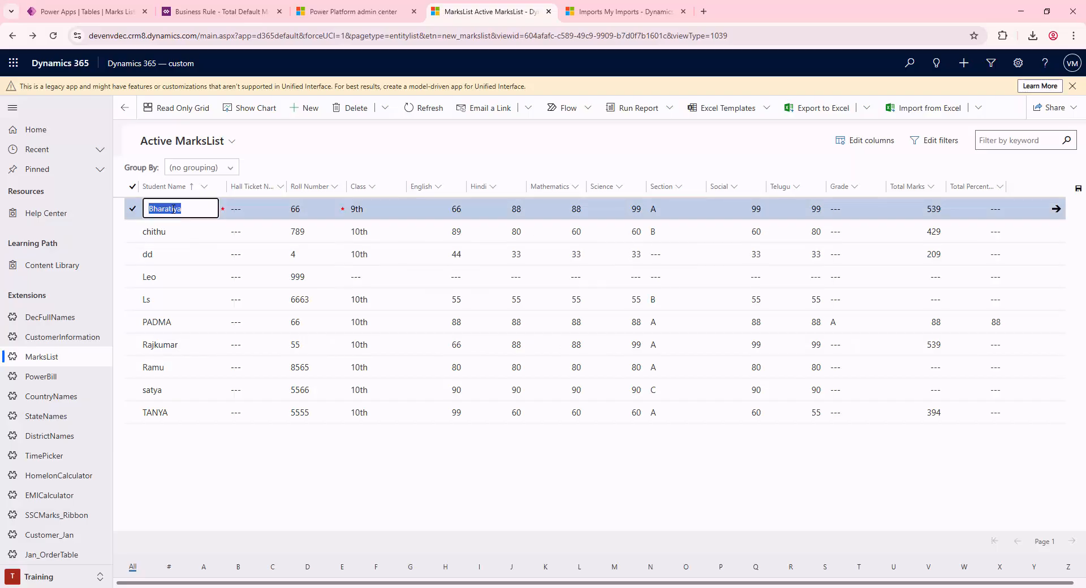
double_click(172, 209)
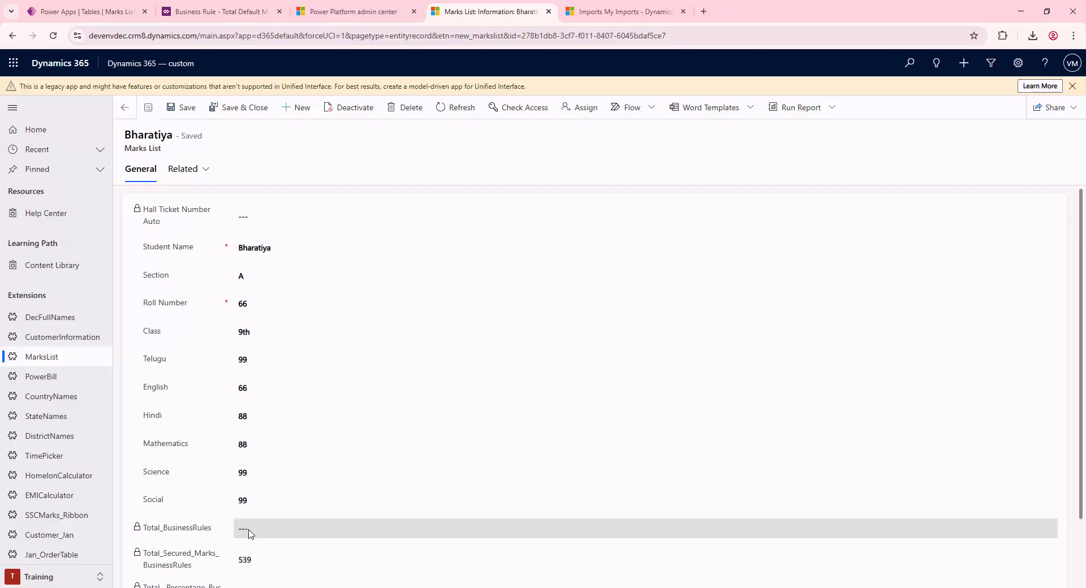
scroll(254, 534, down, 2)
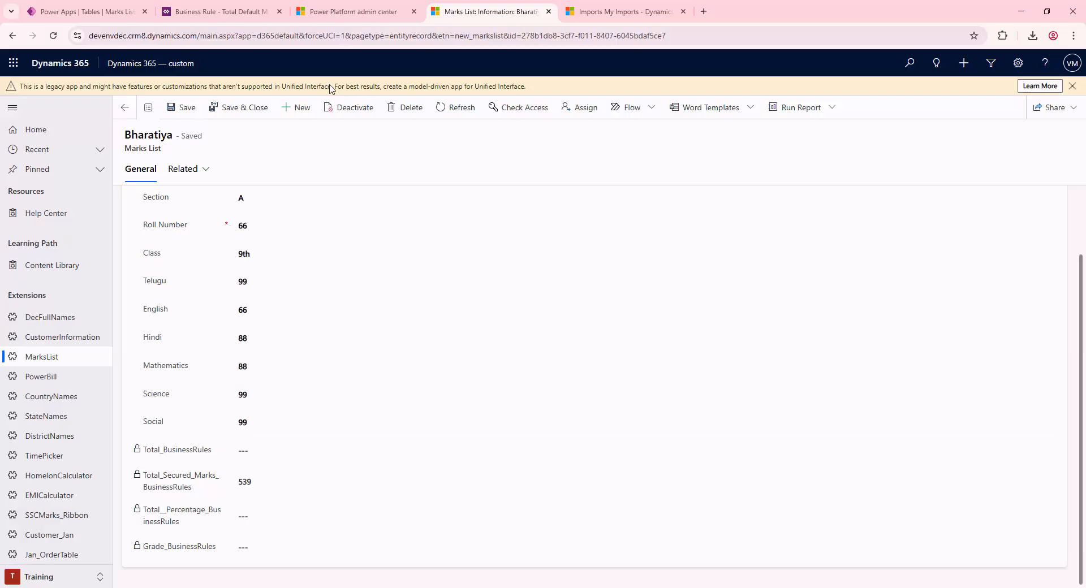
click(65, 358)
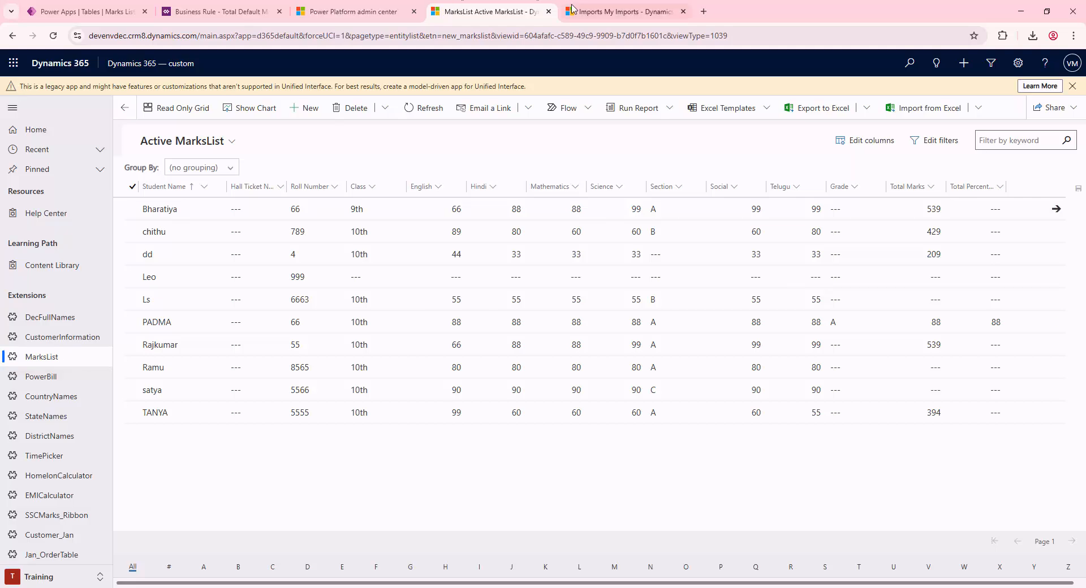
- Close the Total Default Mark rule designer and refresh the Marks List business rules list in Power Apps
click(174, 21)
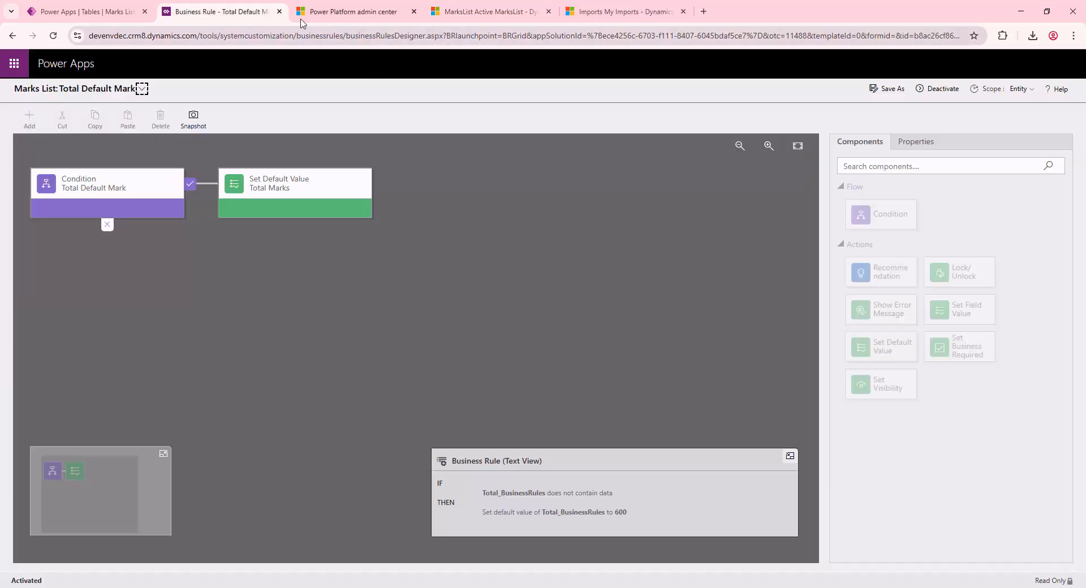
click(279, 12)
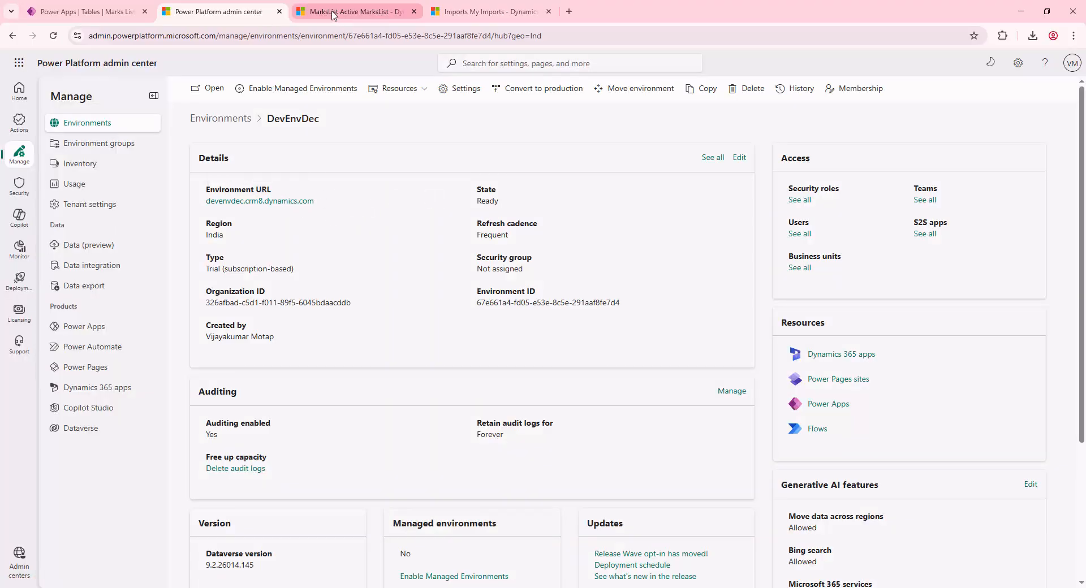
click(85, 12)
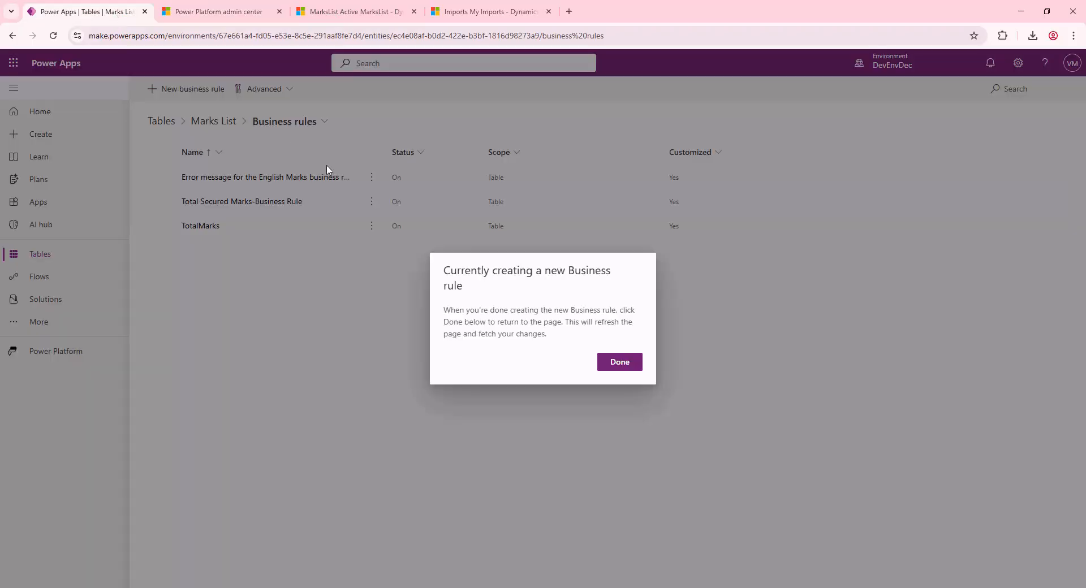
click(617, 358)
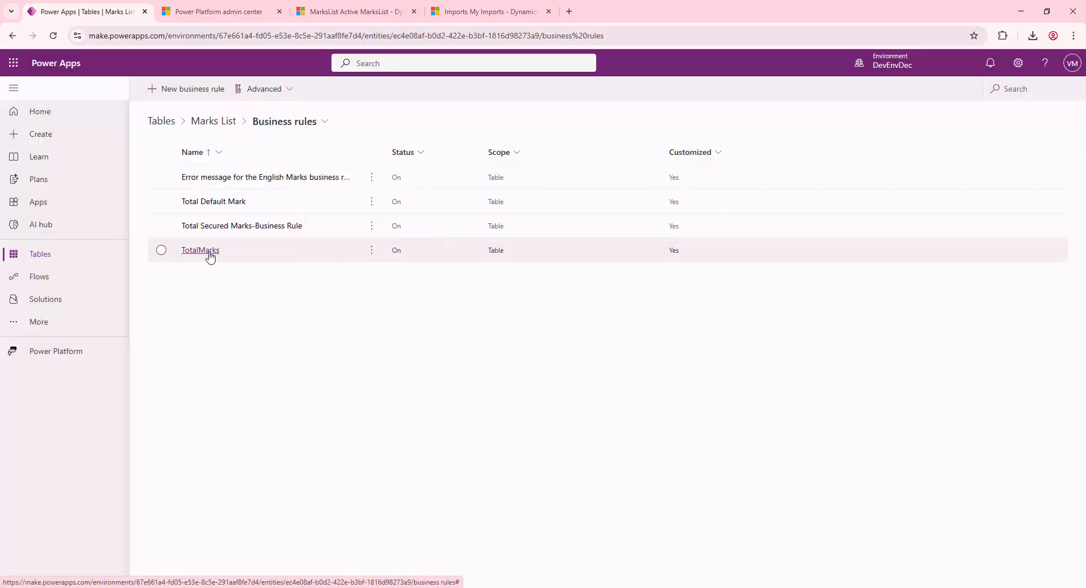
click(201, 251)
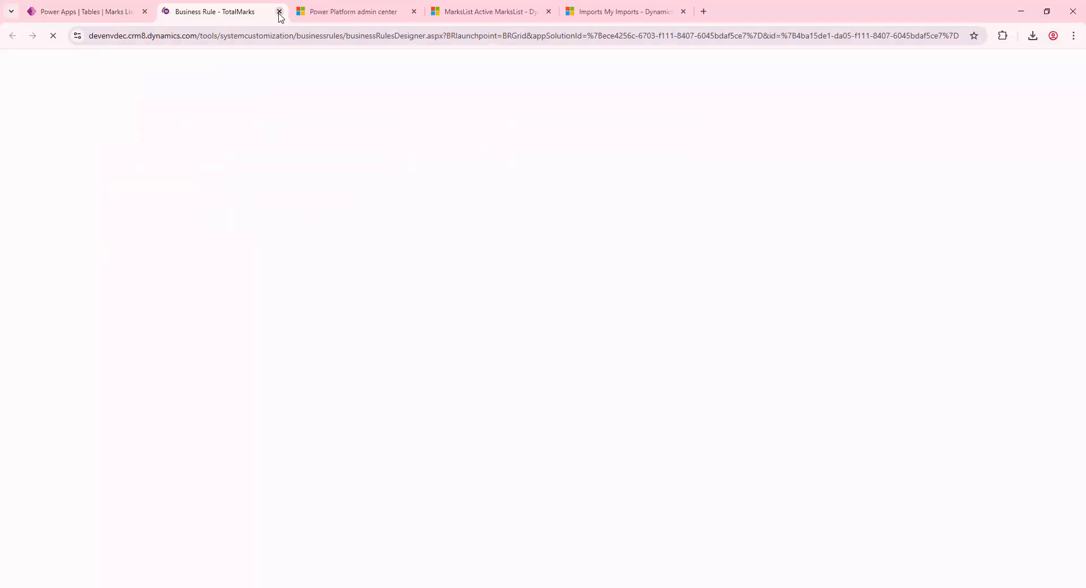
click(279, 12)
click(605, 356)
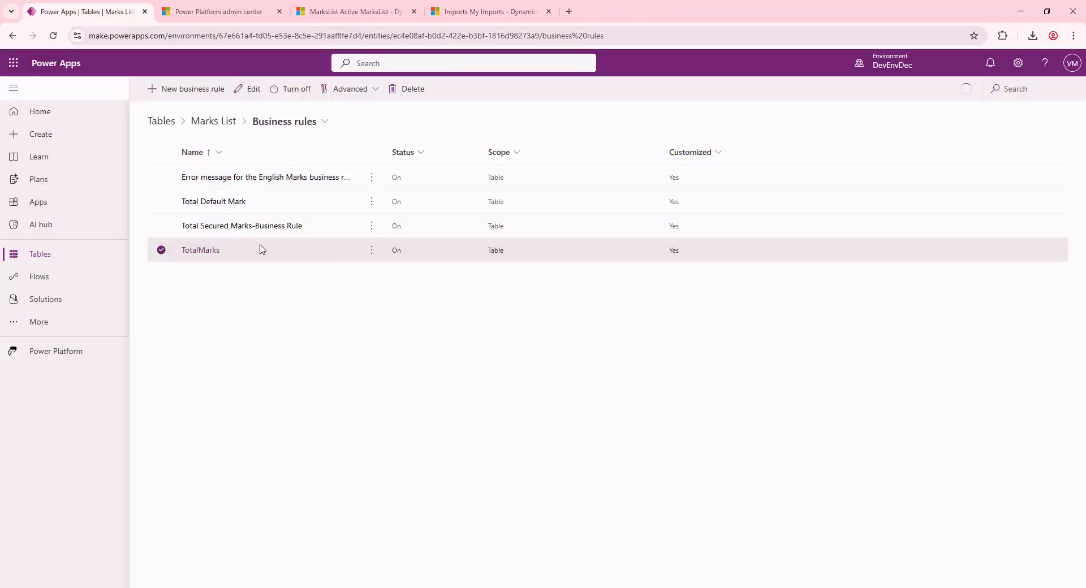
- Open the Marks List table's Information form of type Main for editing
click(213, 121)
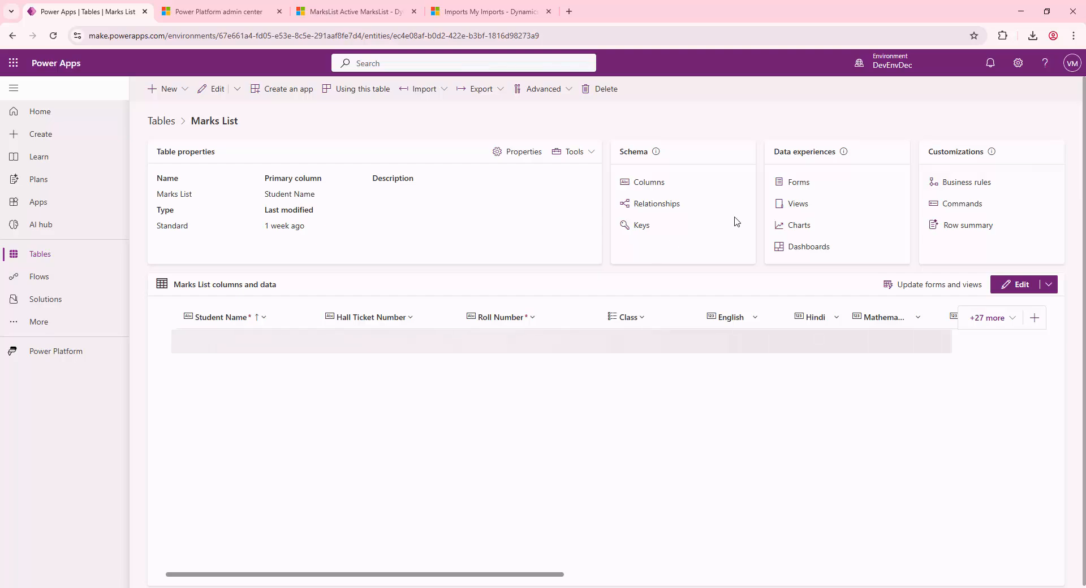
click(796, 184)
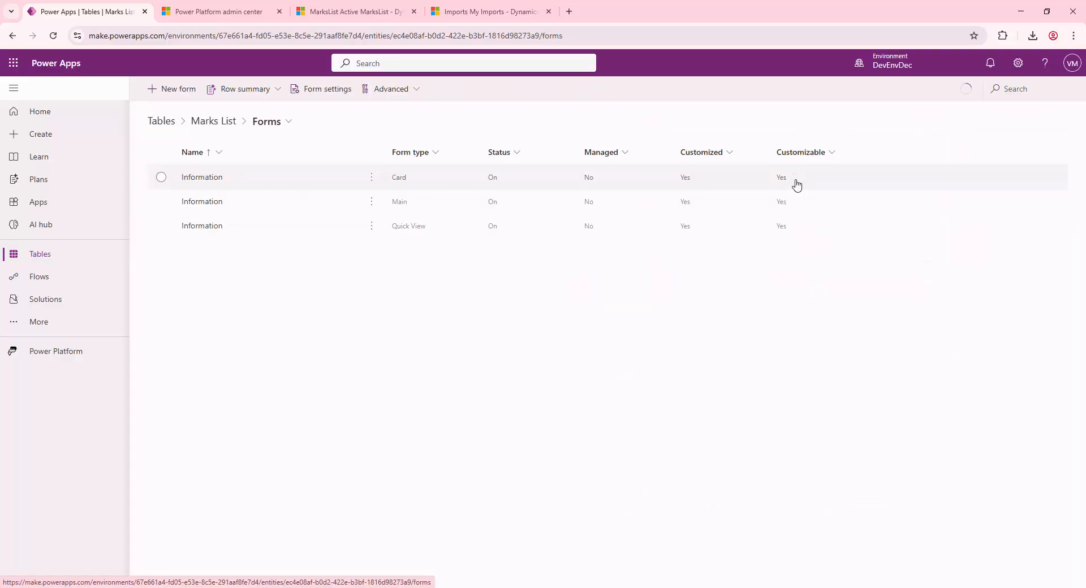
click(163, 204)
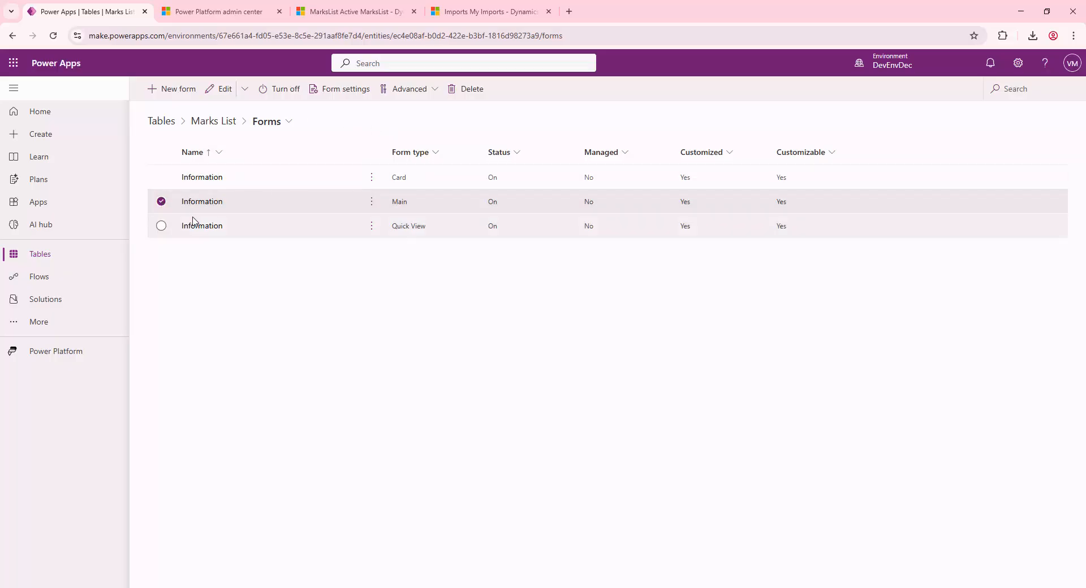
click(202, 202)
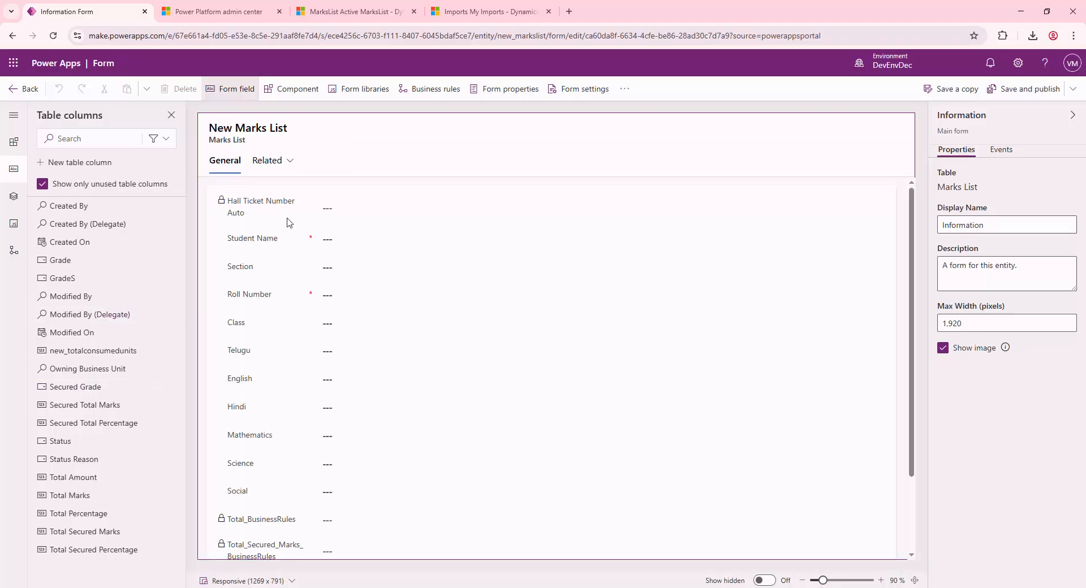
- Remove the Section field from the Information form, then undo the removal
click(336, 275)
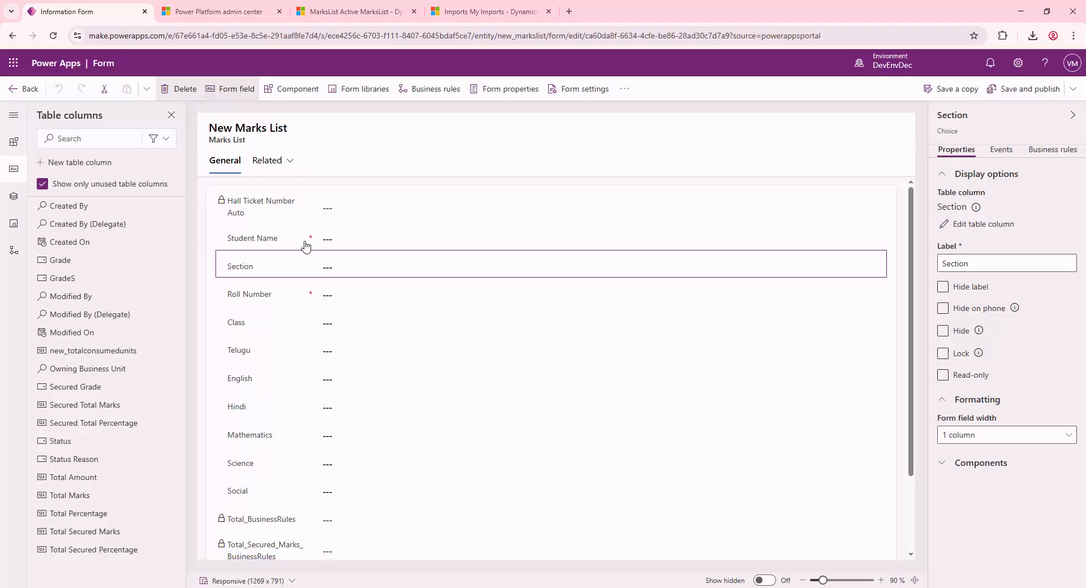
key(Delete)
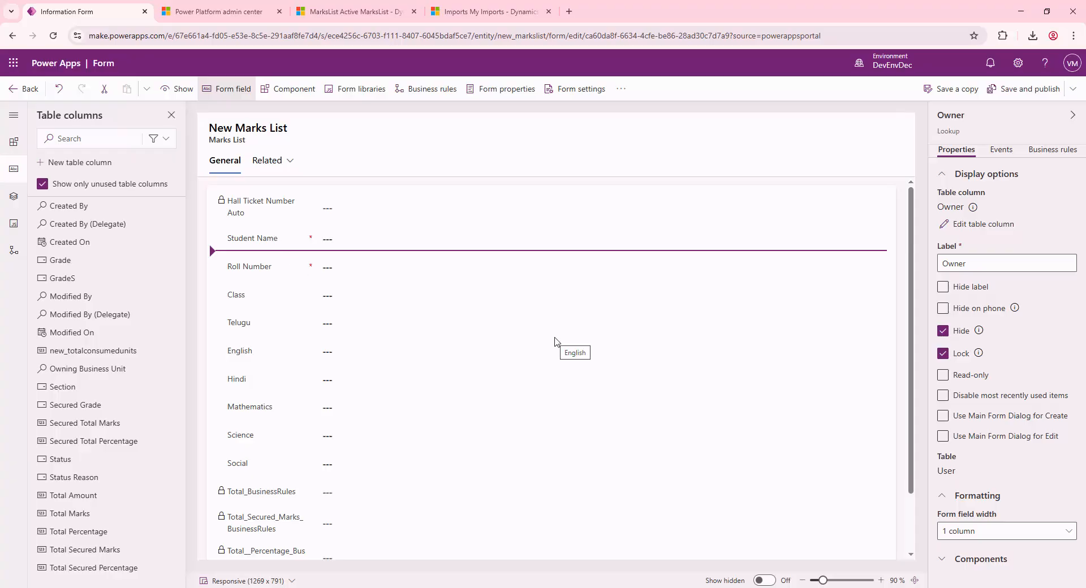
key(ctrl+z)
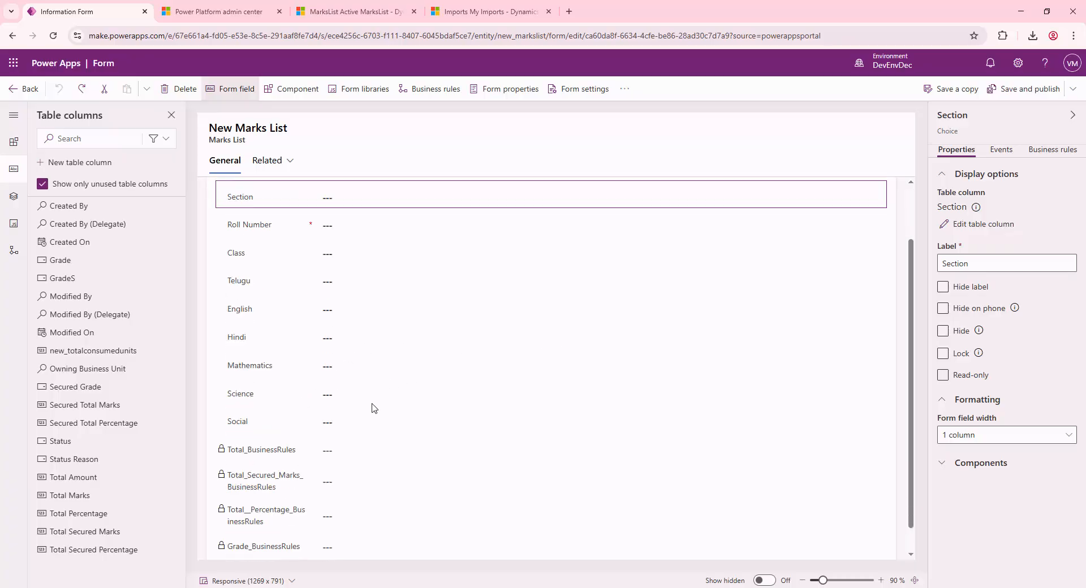
click(338, 259)
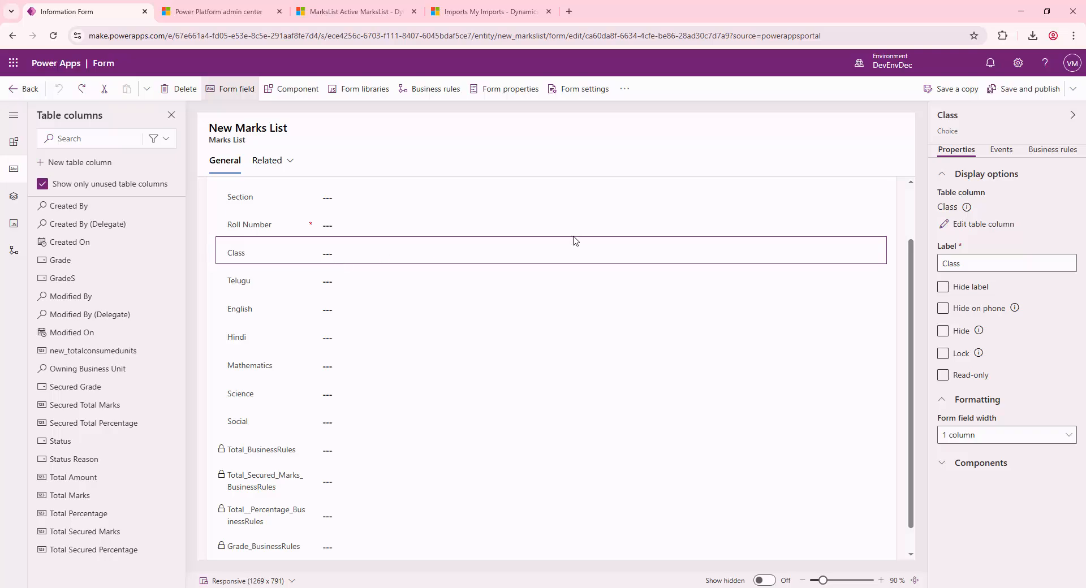
- Save a copy of the form with BVBH School as its display name and description, then save and publish the copy
click(968, 91)
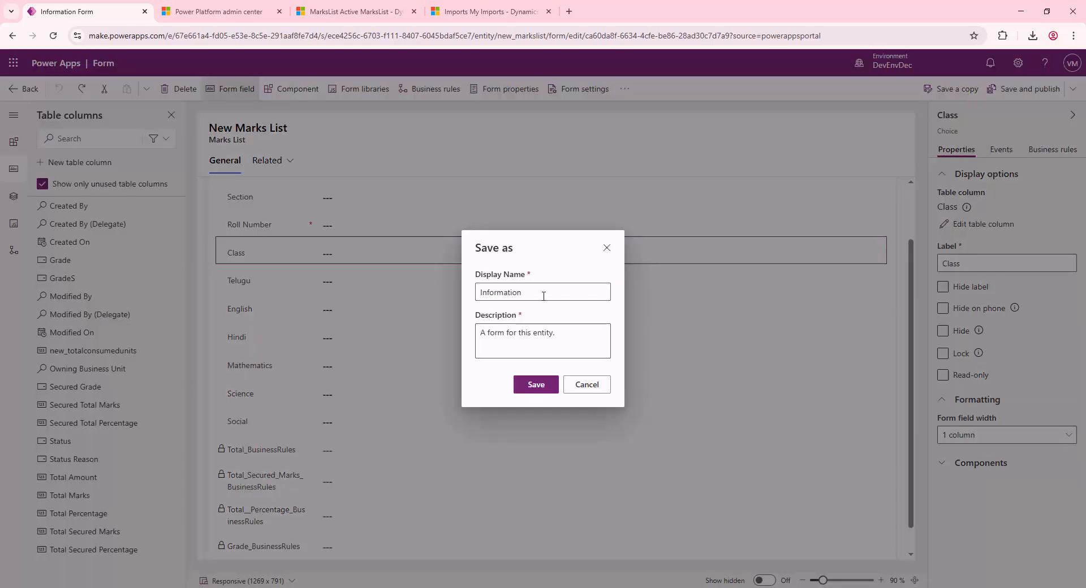
drag(542, 295, 413, 385)
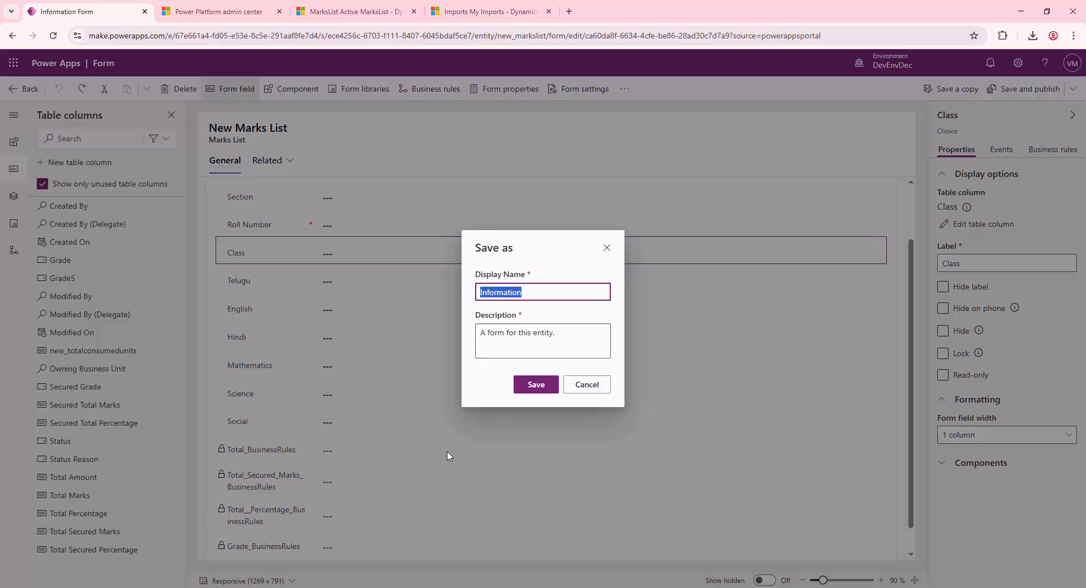
text(b)
key(BackSpace)
key(BackSpace)
text(hool)
key(ctrl+a)
key(ctrl+c)
click(560, 341)
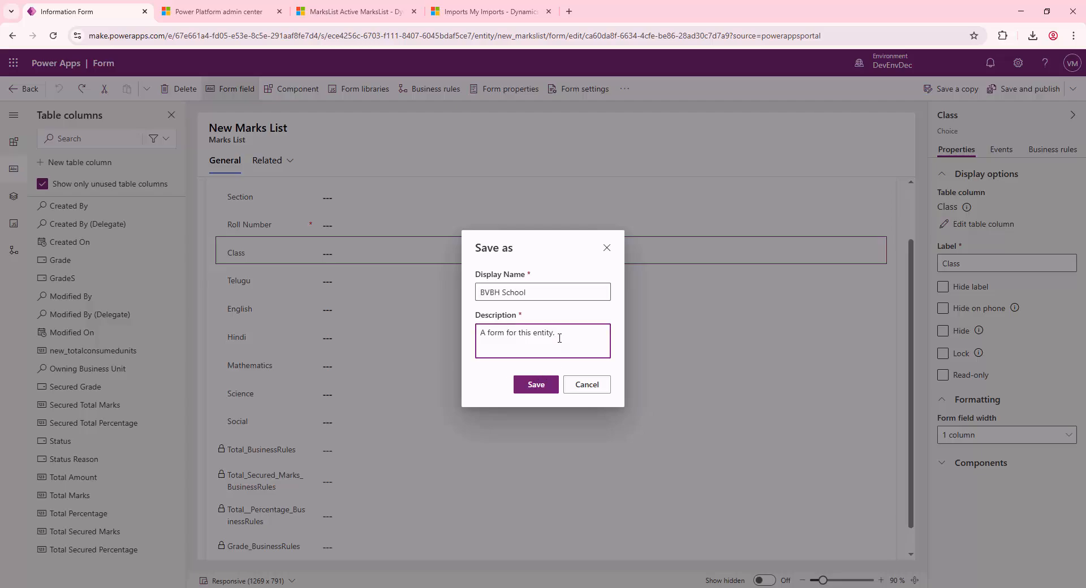
drag(559, 338, 412, 353)
key(ctrl+v)
click(536, 390)
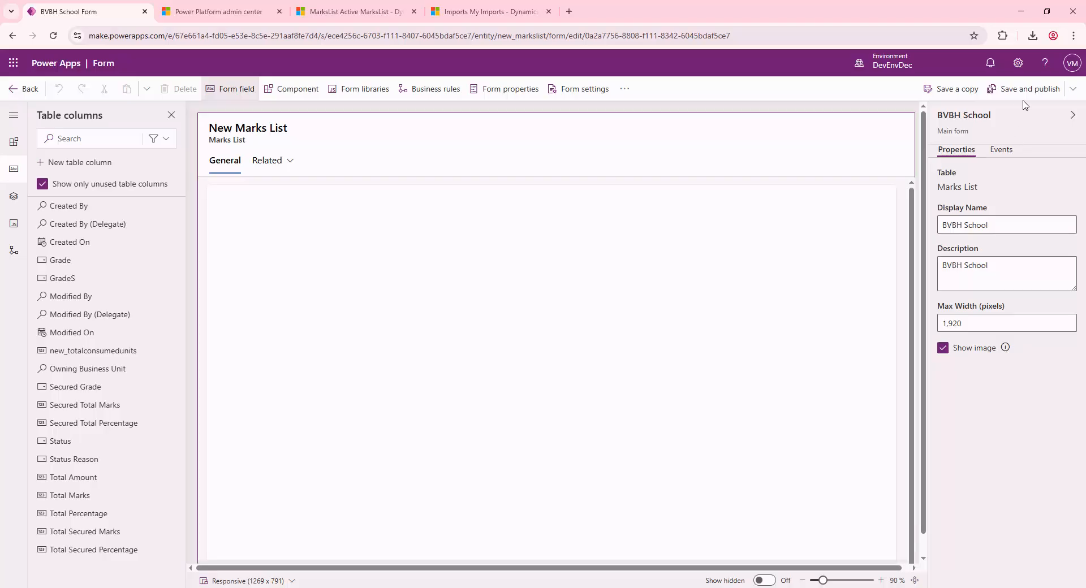
click(1024, 93)
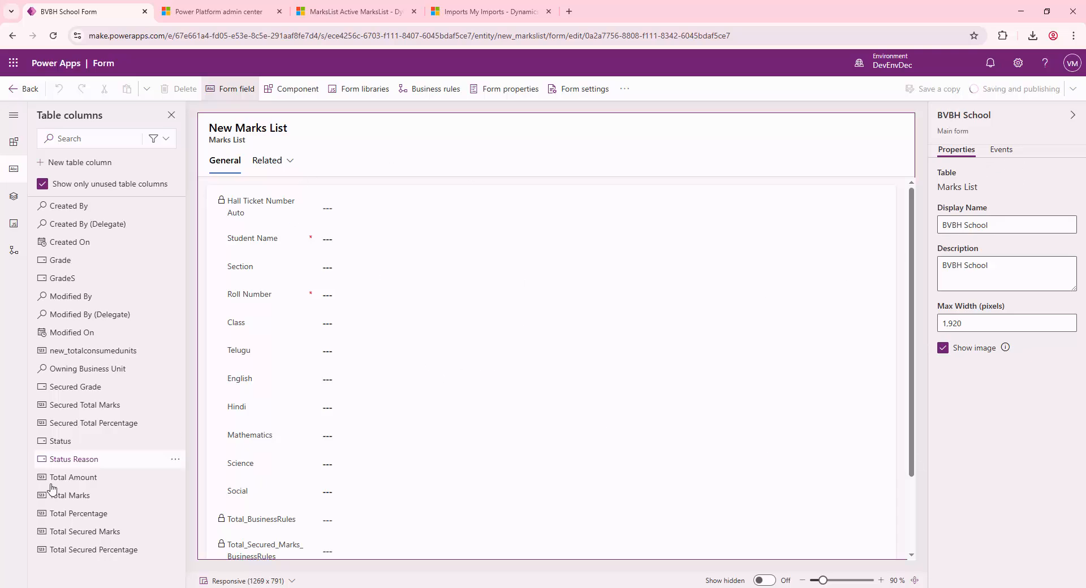
key(ctrl+Tab)
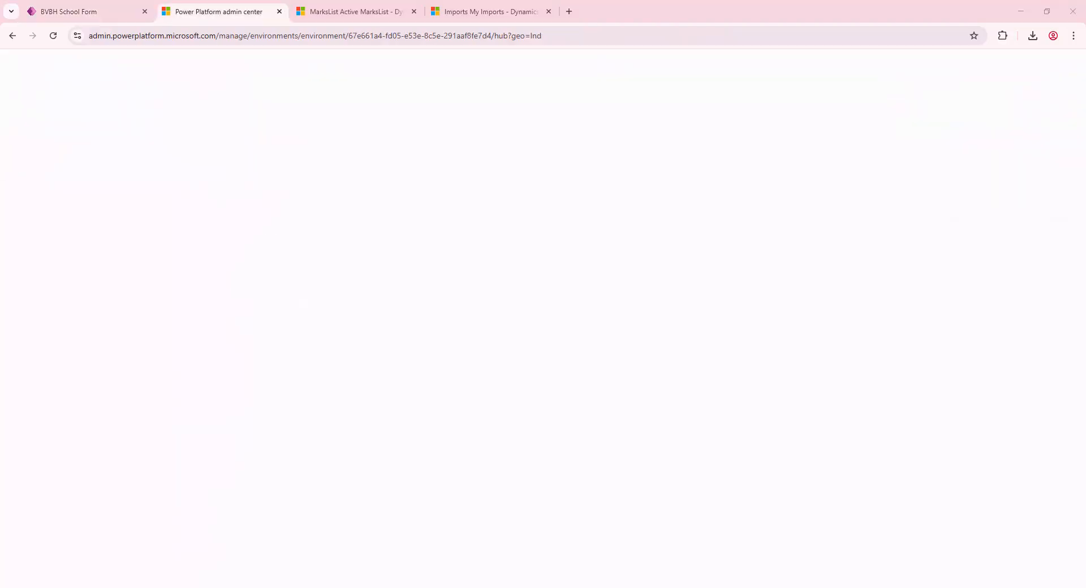
click(369, 9)
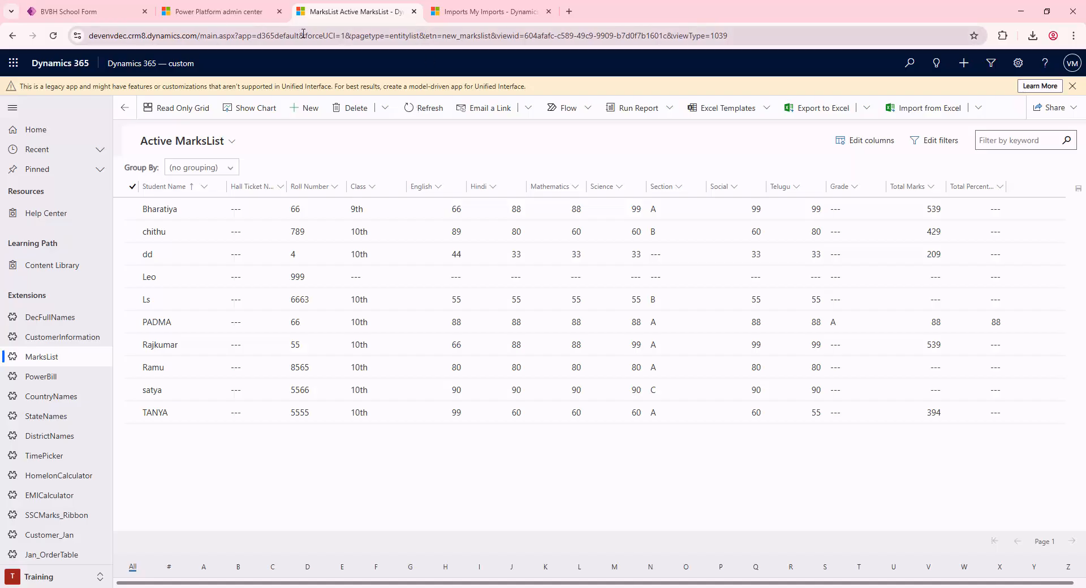
click(213, 12)
click(351, 13)
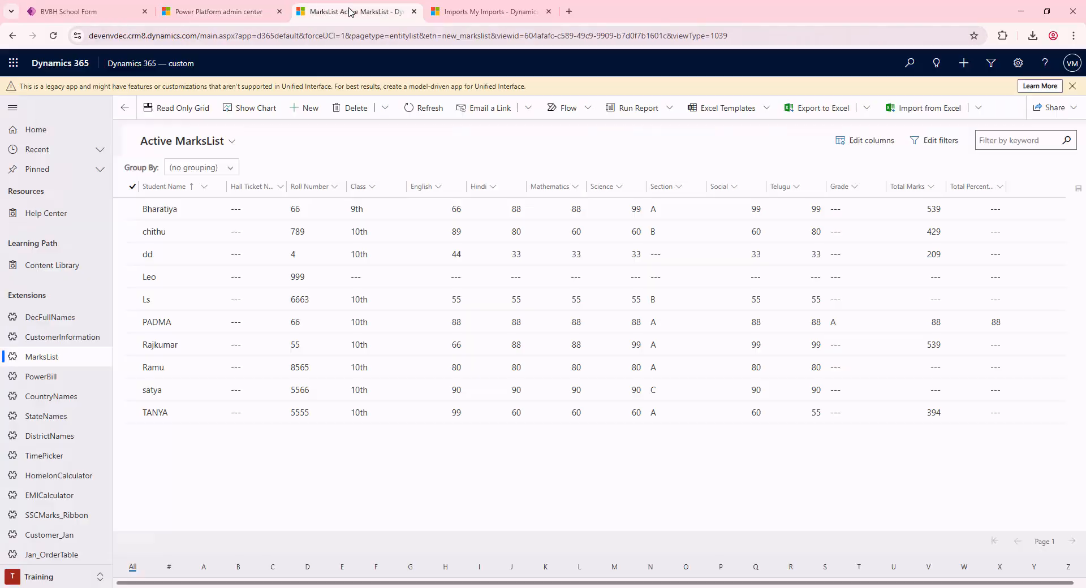
click(459, 8)
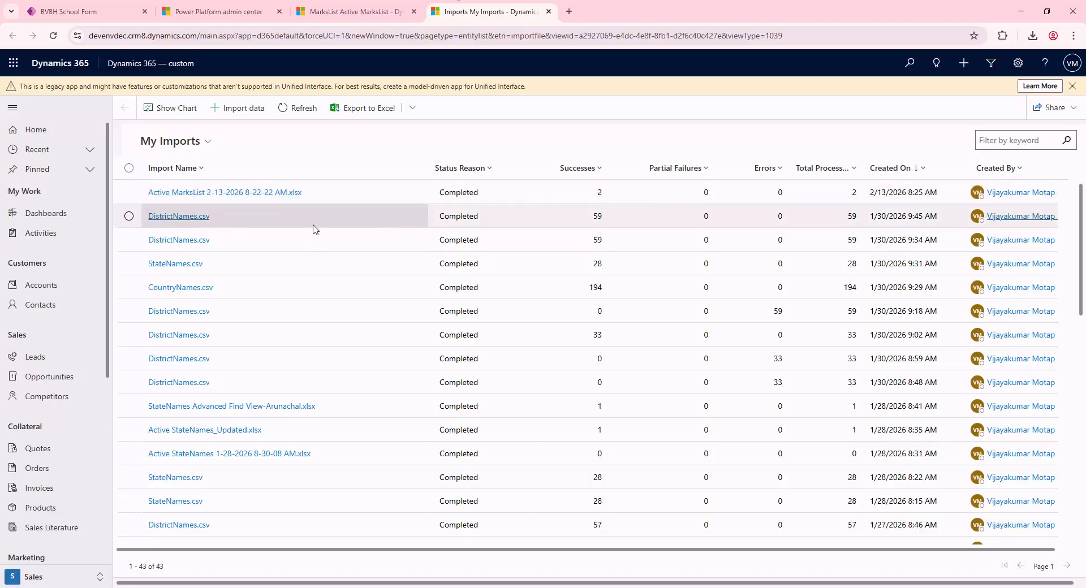
click(336, 20)
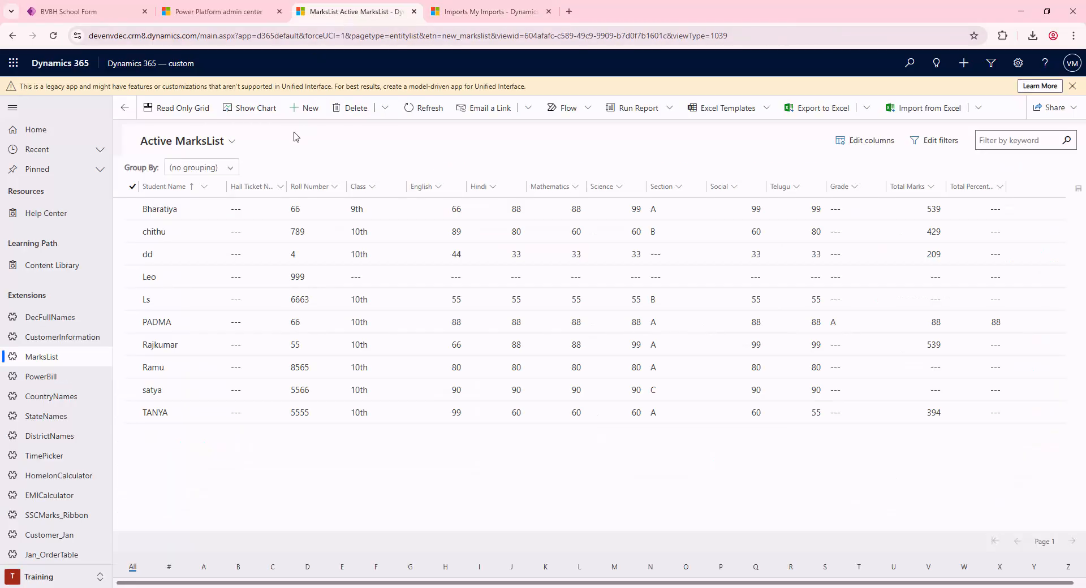
click(226, 12)
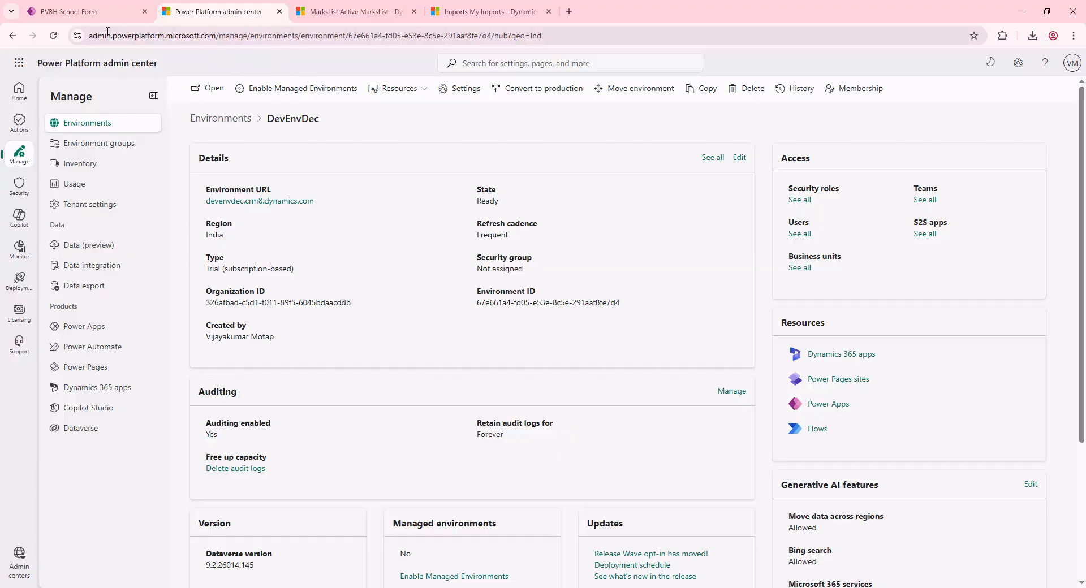
- Leave the BVBH School form editor and return to the Marks List table's forms list
click(88, 13)
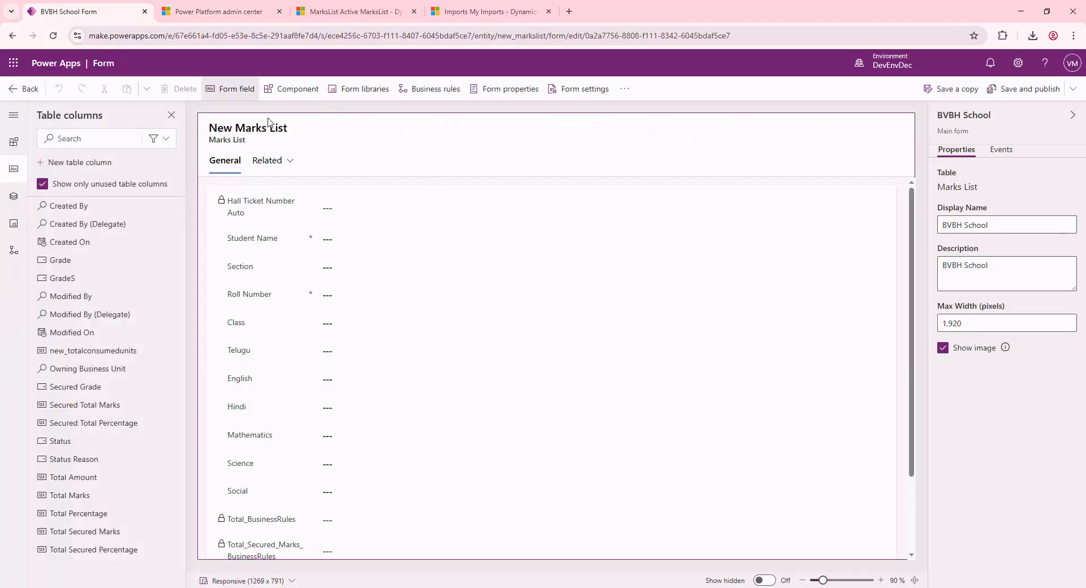
click(16, 90)
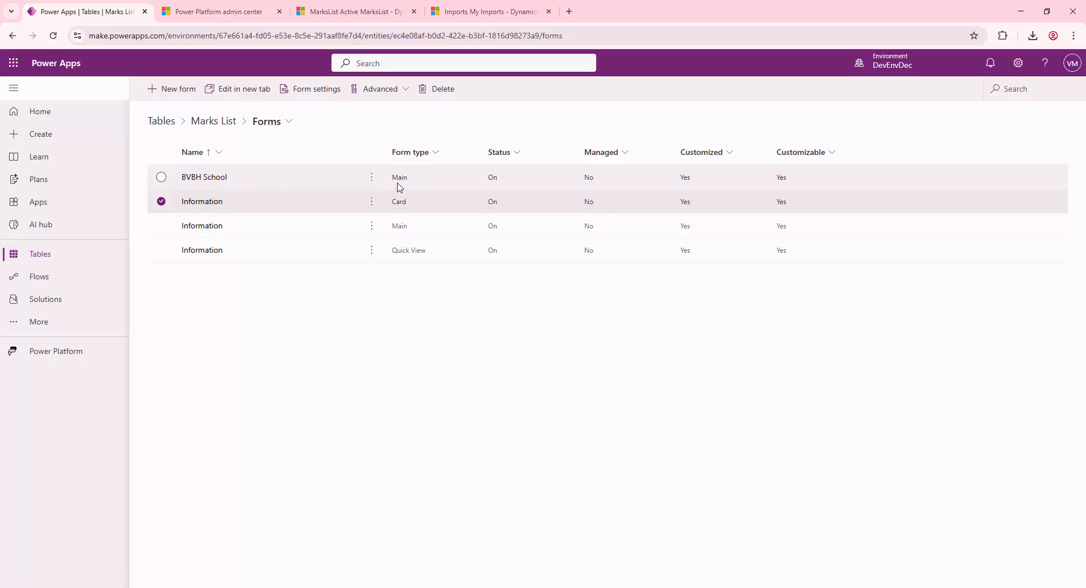
- Open the TotalMarks business rule from the Marks List table's business rules
click(161, 177)
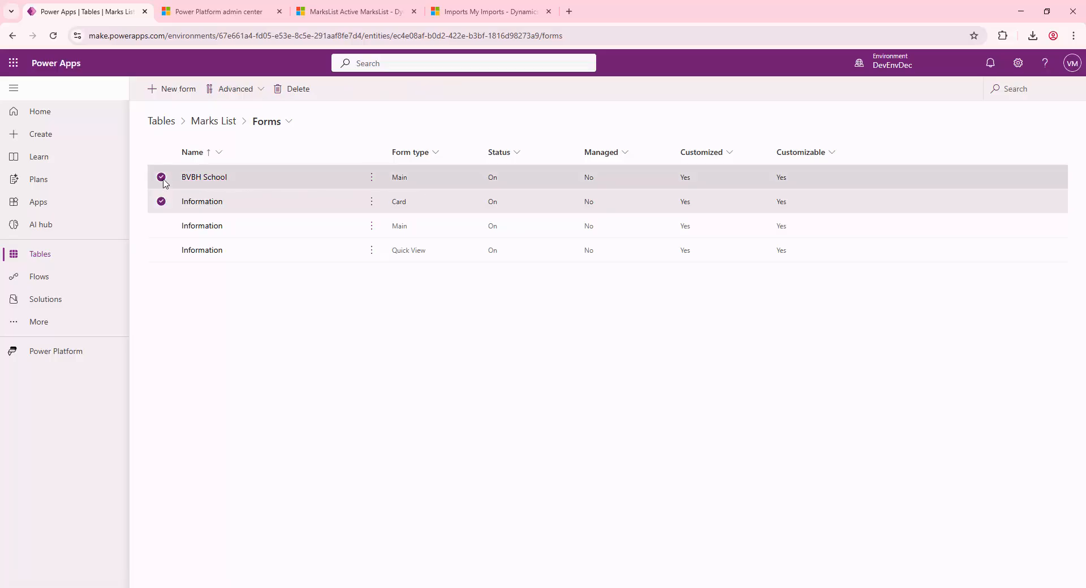
click(220, 130)
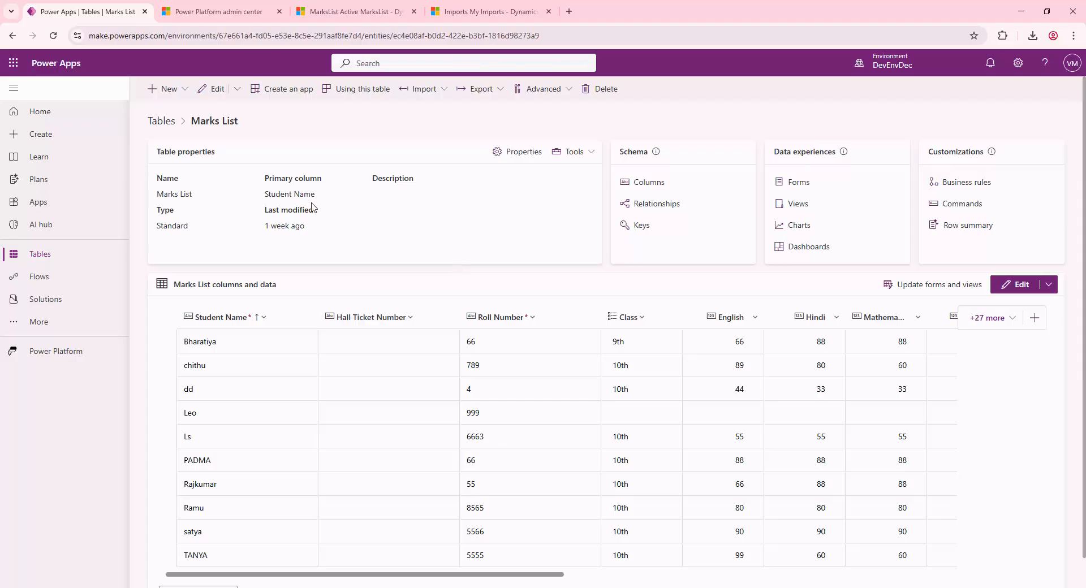
click(956, 186)
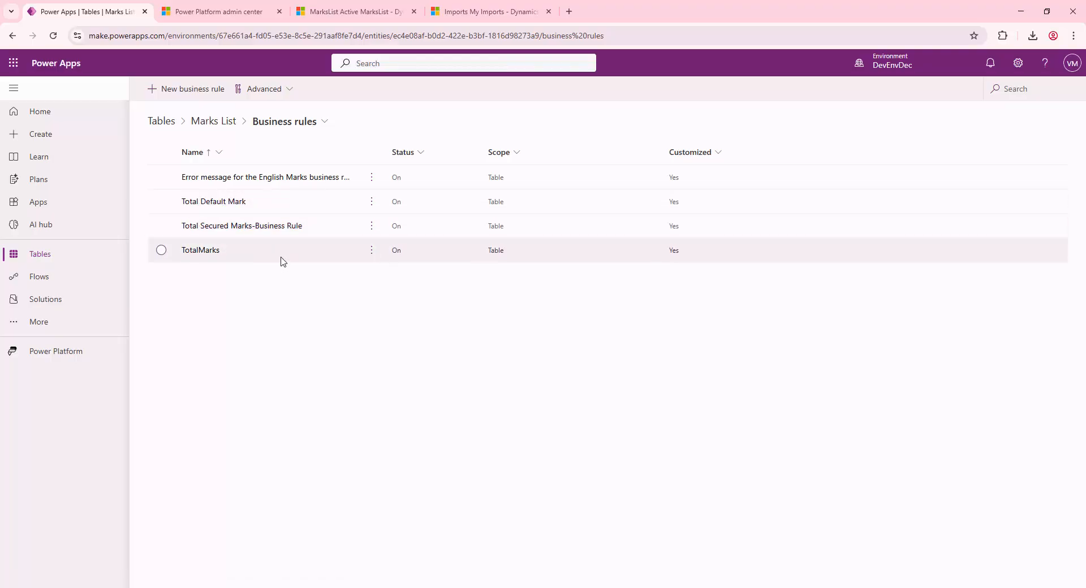
click(161, 251)
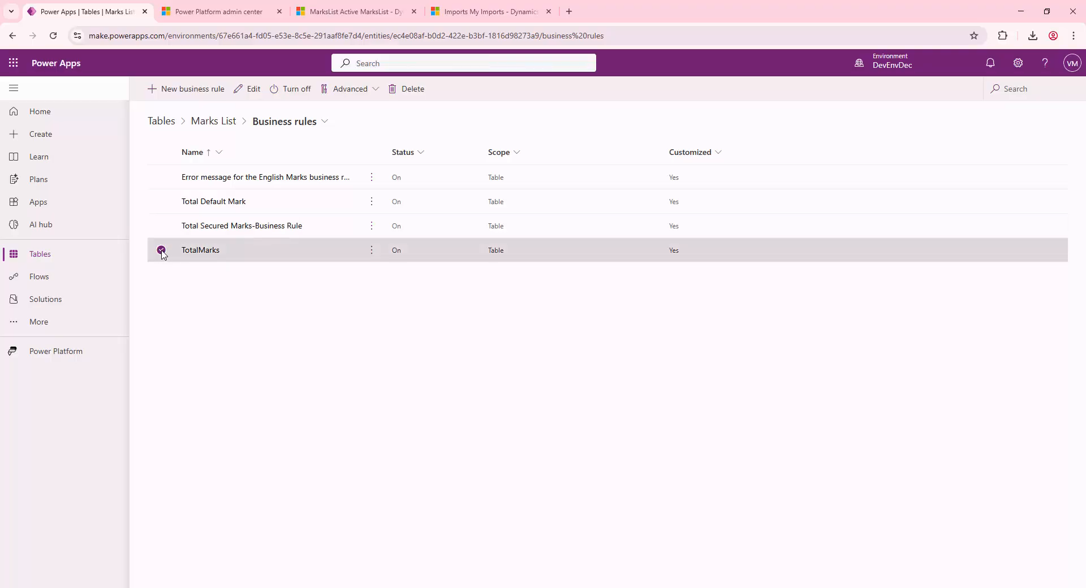
click(201, 250)
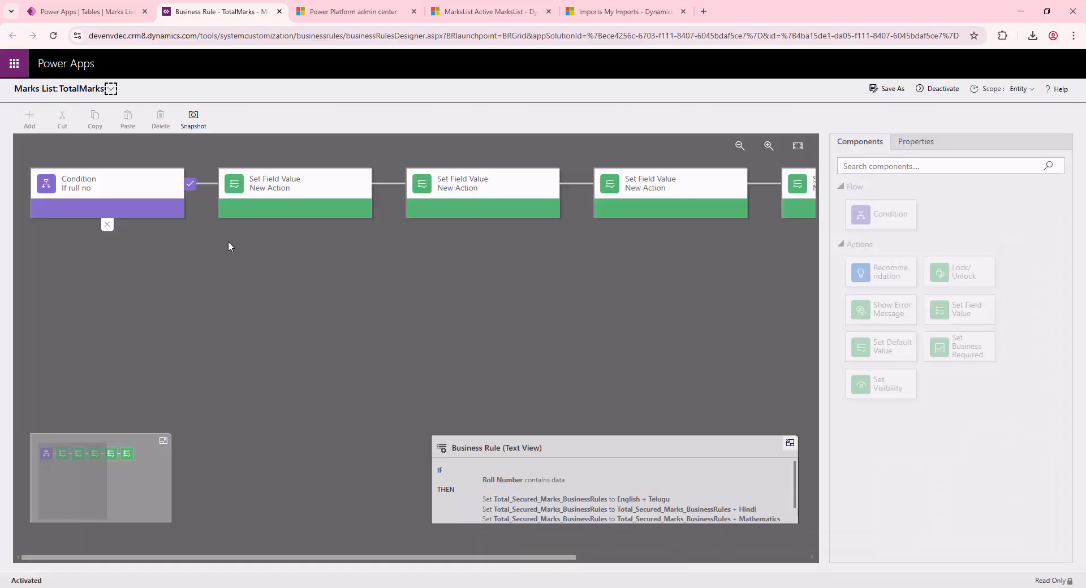
- Deactivate the TotalMarks business rule and set its scope to BVBH School
click(933, 90)
click(604, 379)
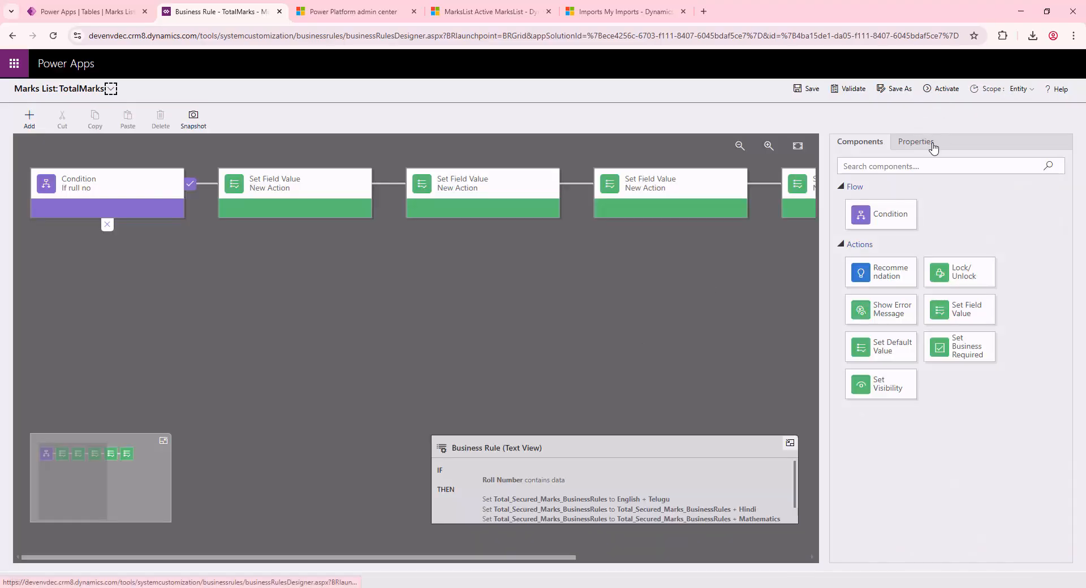
click(1029, 90)
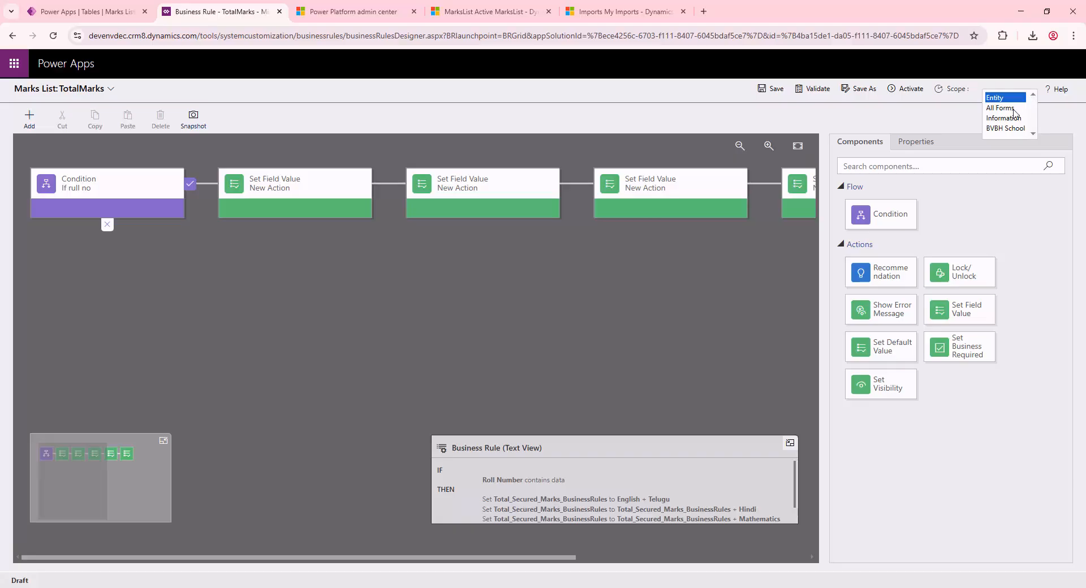
click(1010, 129)
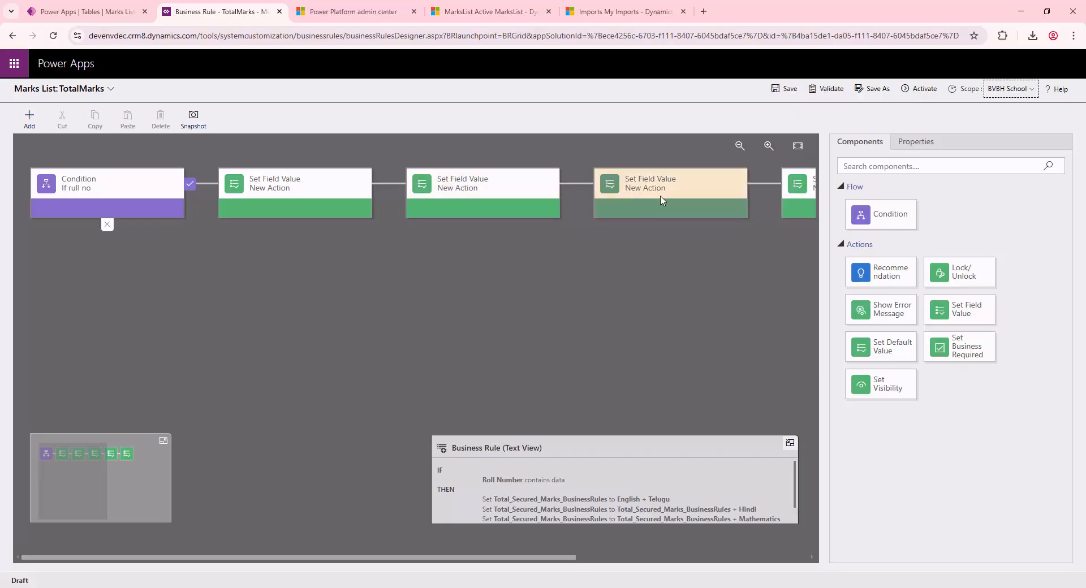
- Save and validate the TotalMarks business rule, then activate it
scroll(616, 504, down, 1)
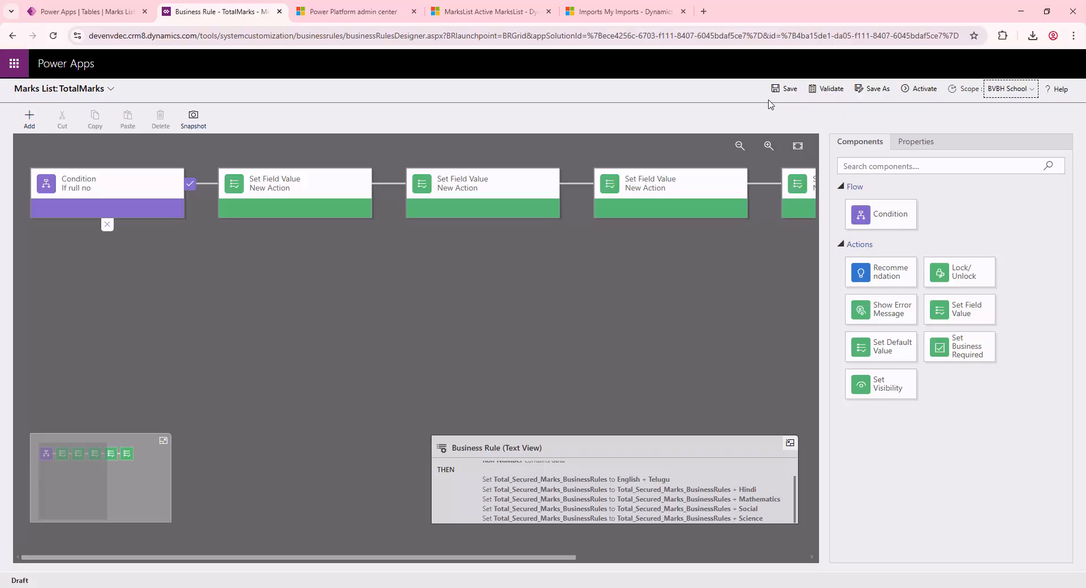
click(791, 91)
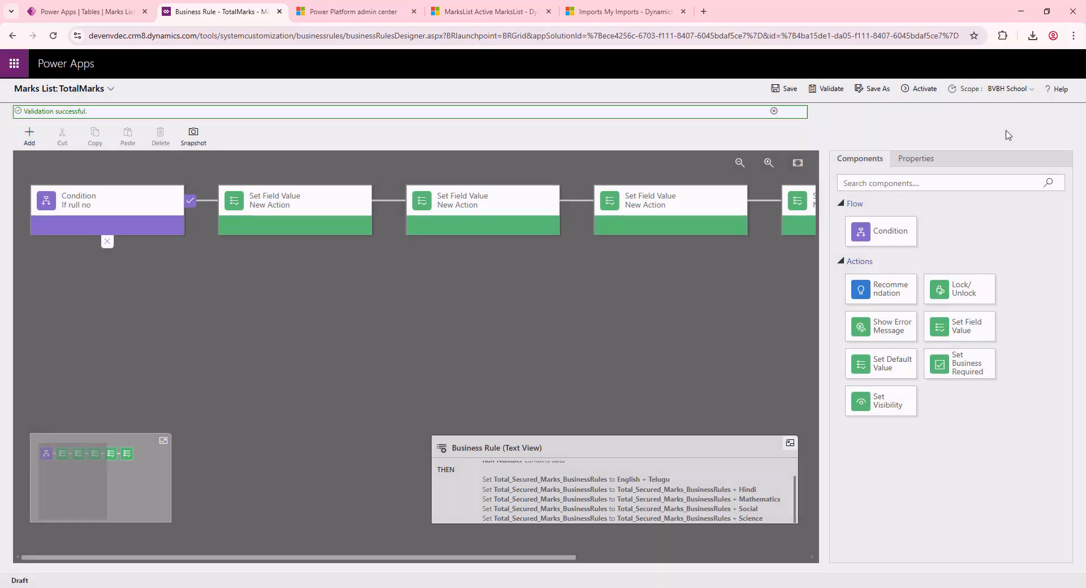
click(837, 92)
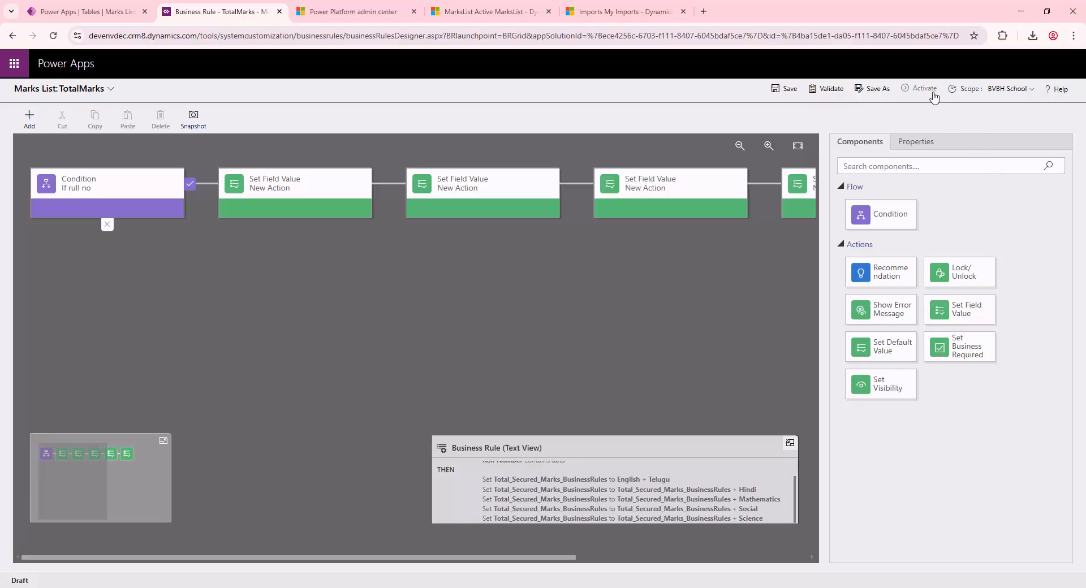
click(925, 91)
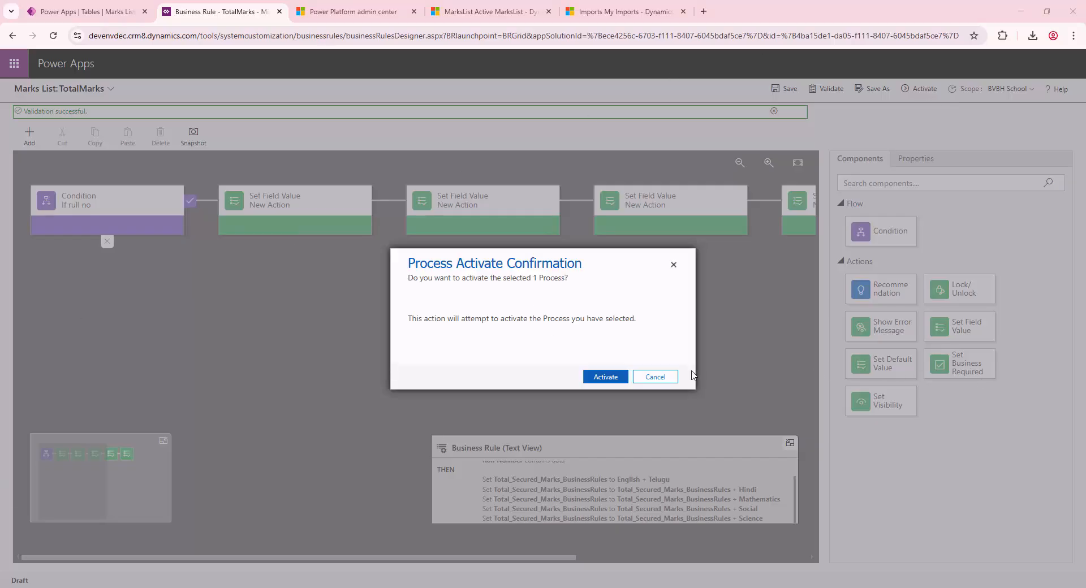
click(605, 377)
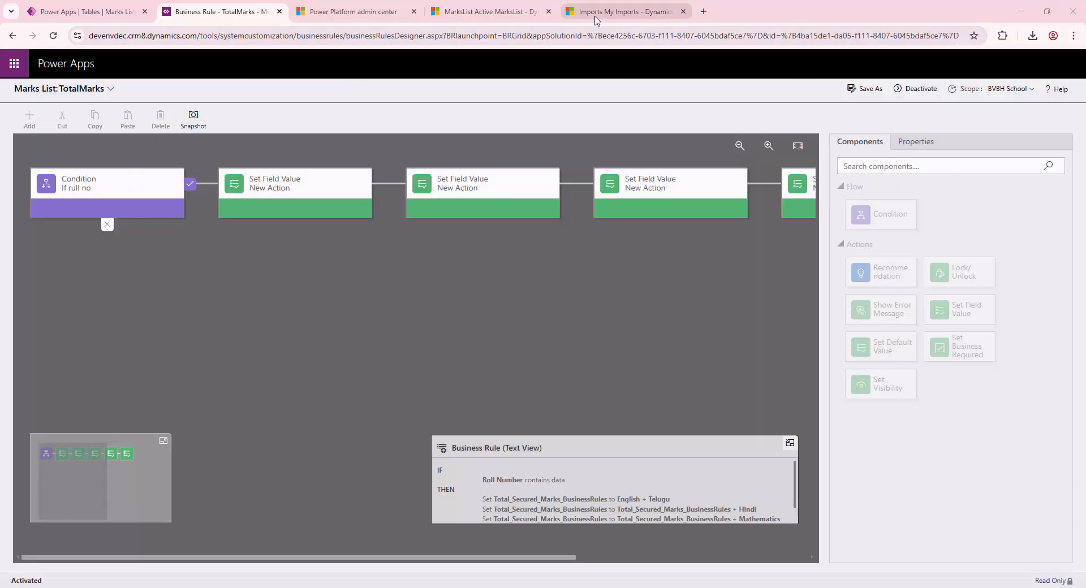
- Deactivate Total Secured Marks-Business Rule, set its scope to BVBH School, then save and reactivate it
click(503, 13)
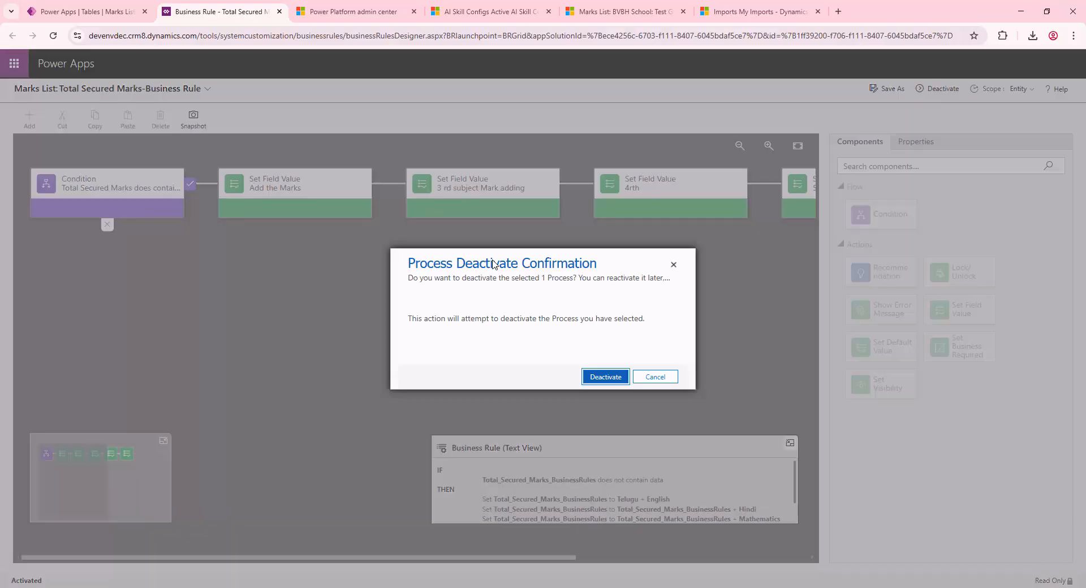
key(Return)
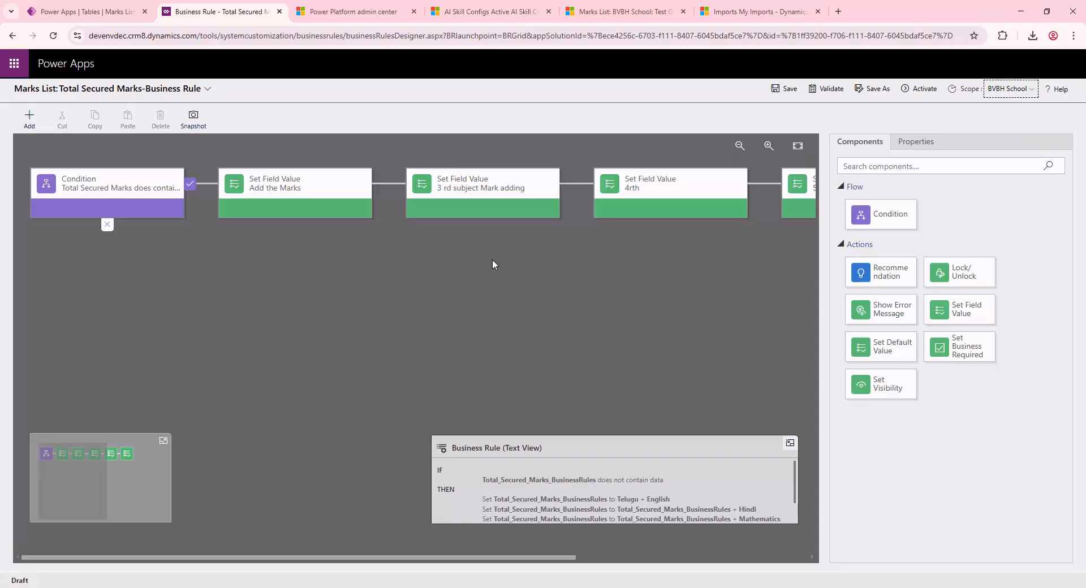
key(ctrl+s)
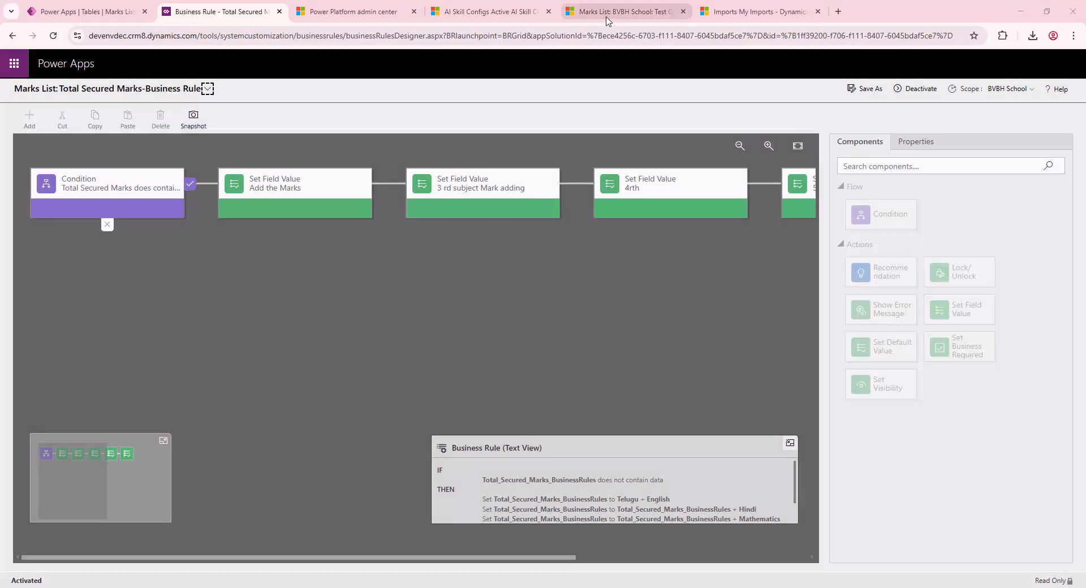
- Switch to the Test General form record in Dynamics 365 and hard-reload the page with the cache emptied
click(622, 11)
right_click(369, 557)
key(Escape)
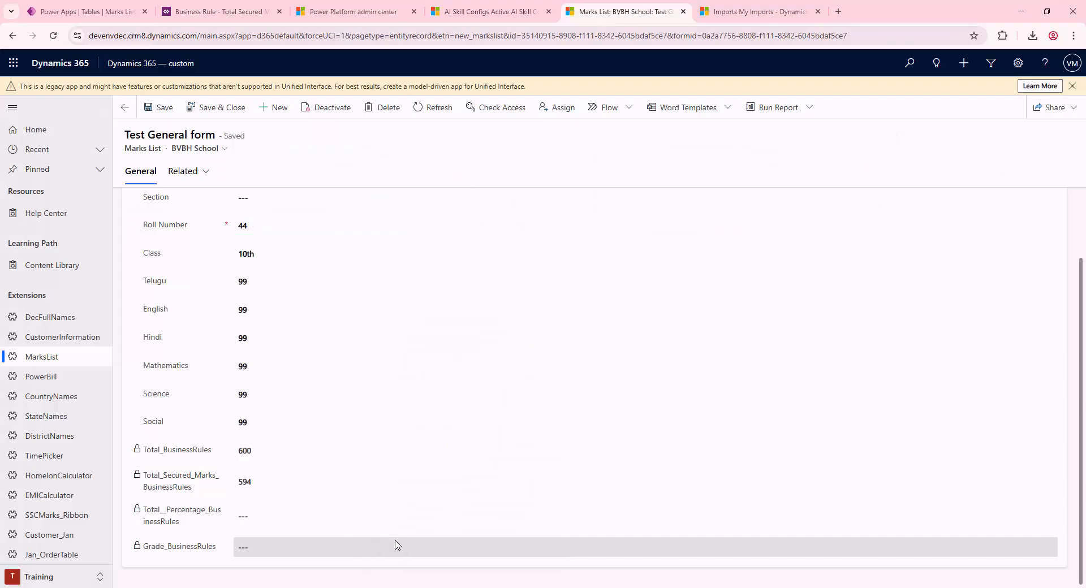
key(F12)
right_click(53, 37)
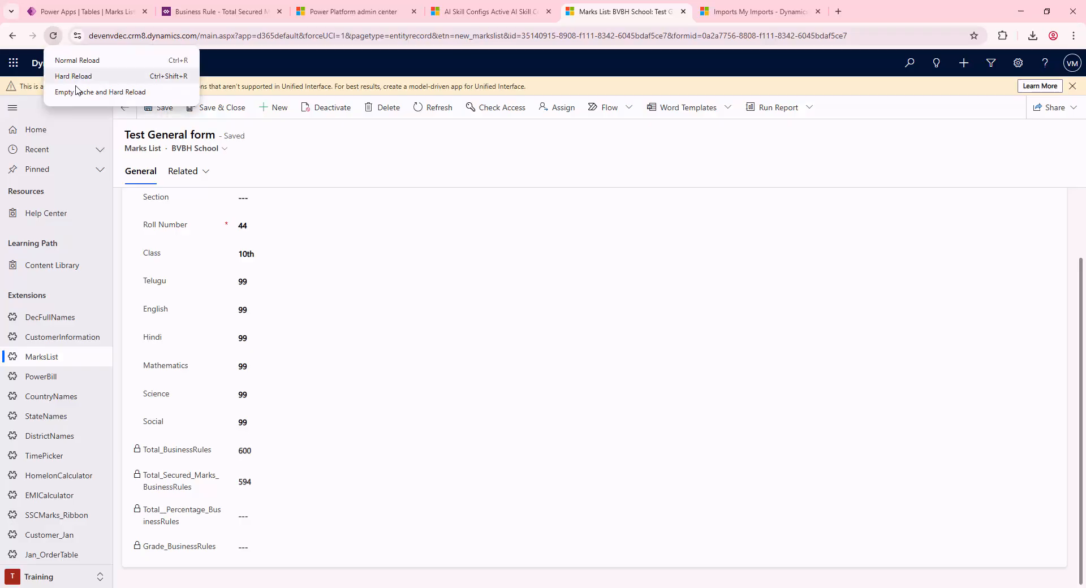
click(85, 92)
key(F12)
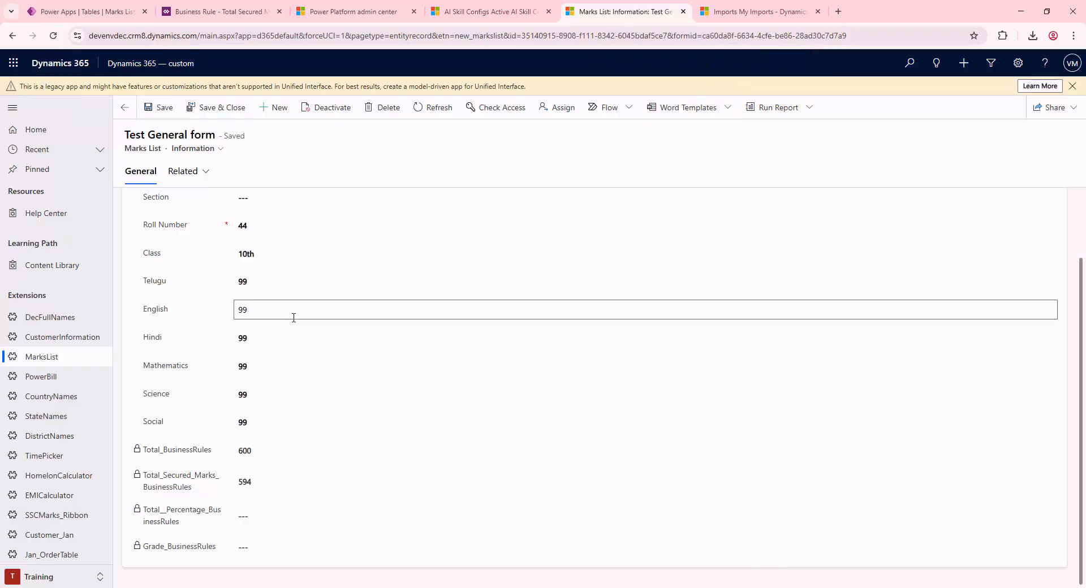
- Start a new Marks List record on the Information form with a student name, section A, a roll number and class 8th
click(263, 110)
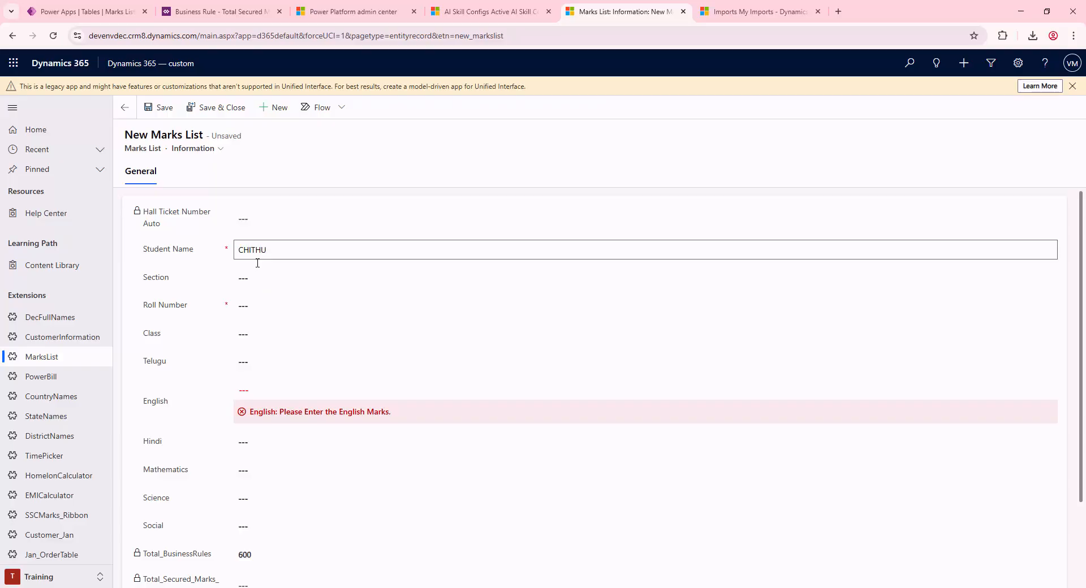
click(254, 282)
click(251, 309)
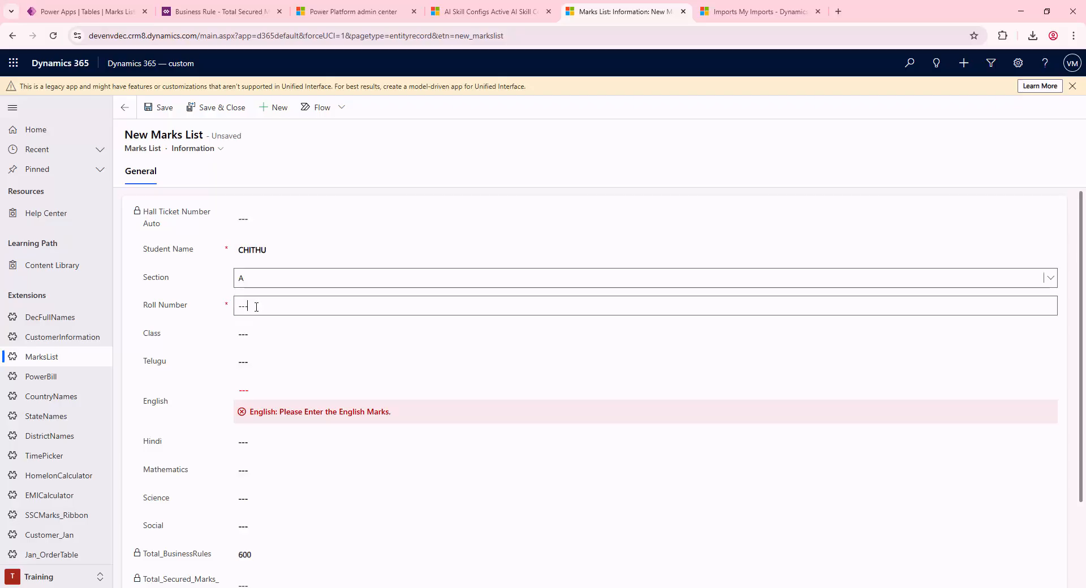
click(256, 306)
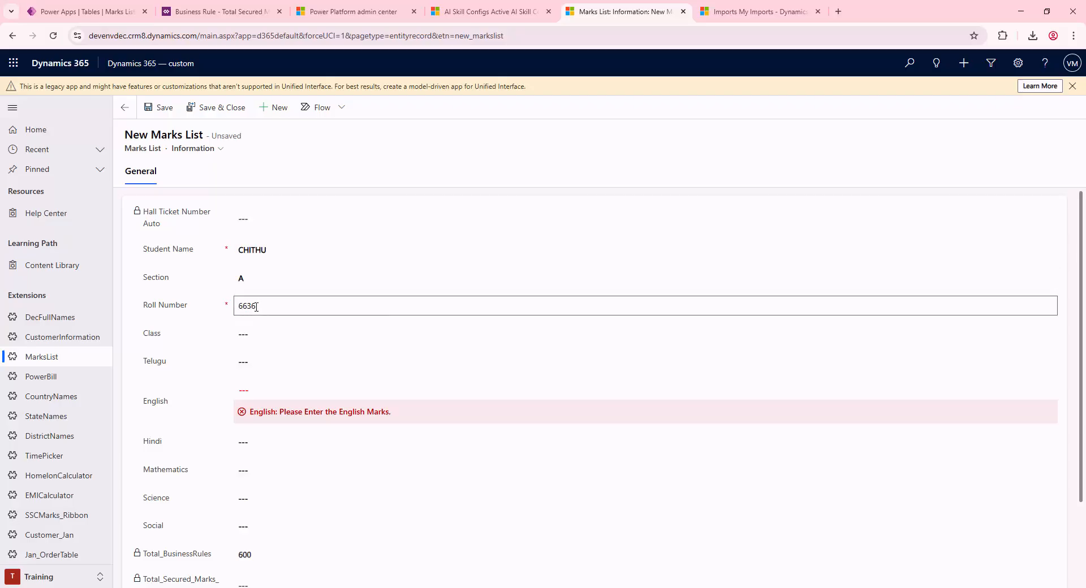
click(247, 342)
- Enter 88 as the Telugu, English and Hindi marks of the new record
click(261, 368)
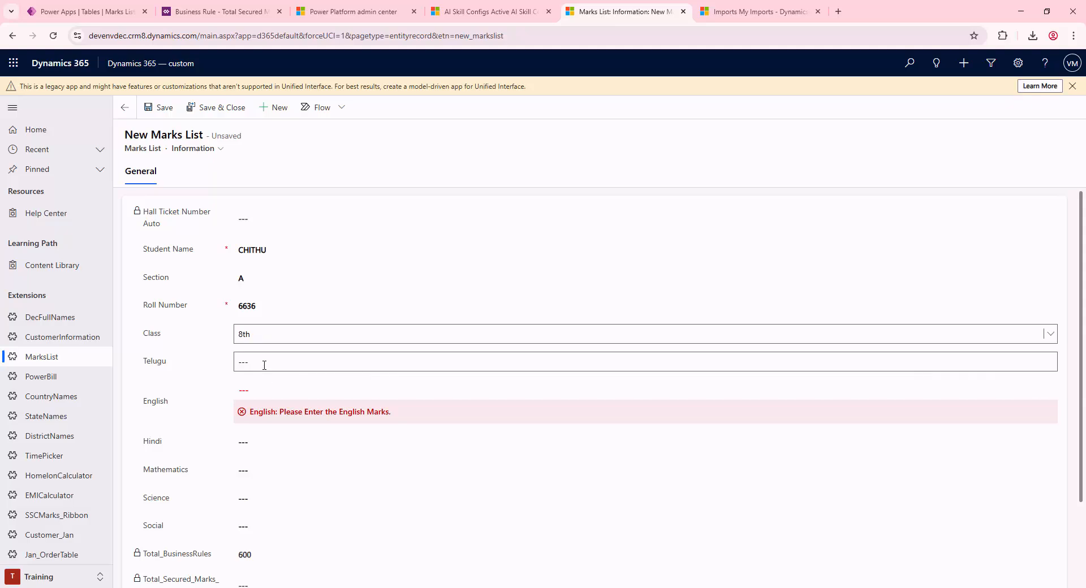
click(264, 365)
click(239, 390)
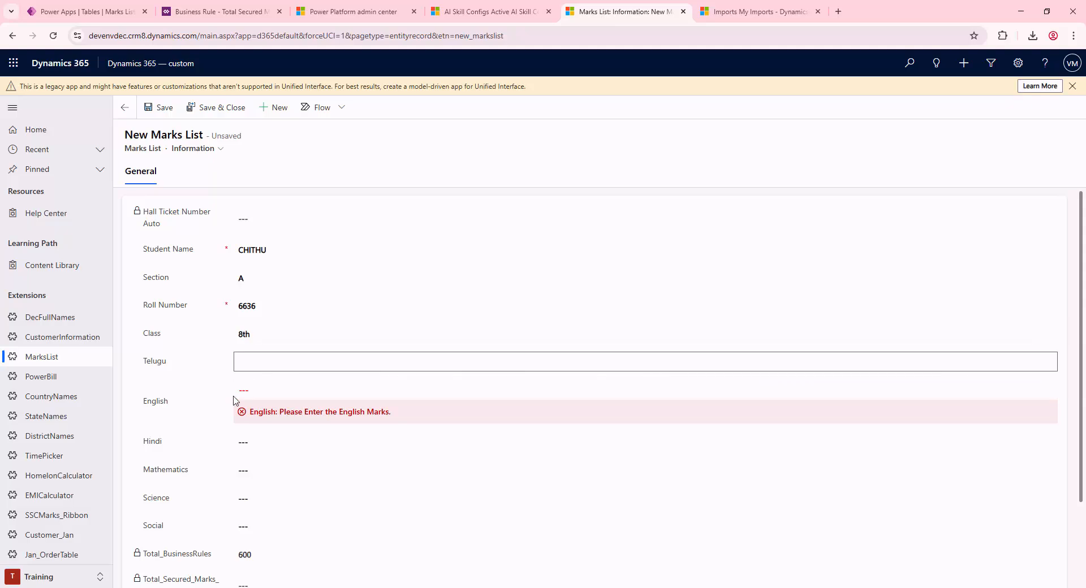
text(88)
drag(253, 361, 176, 366)
key(ctrl+c)
click(235, 394)
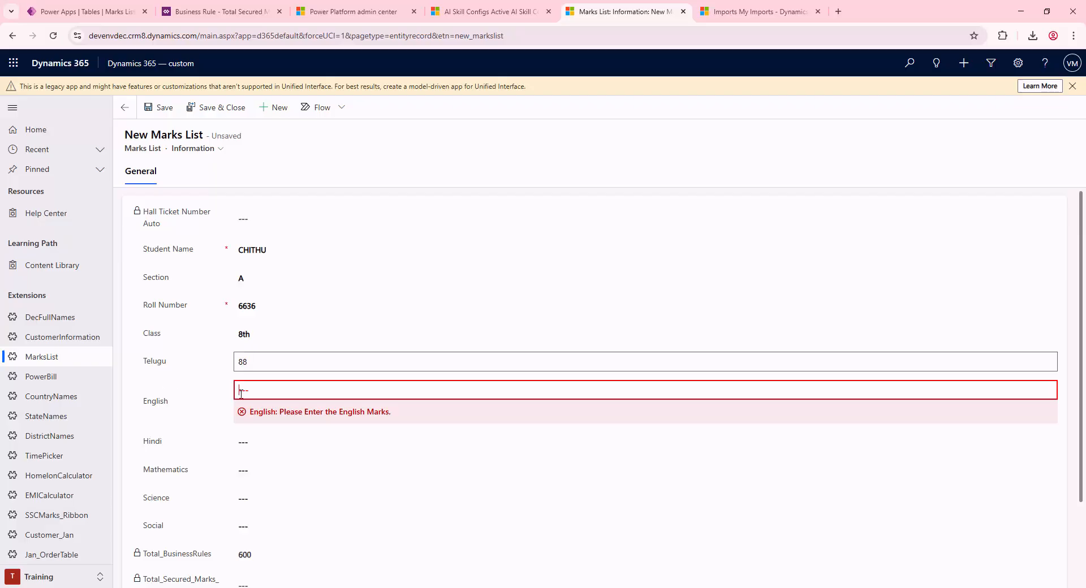
key(ctrl+v)
key(ctrl+v)
- Enter 88 as the Science and Social marks, then save the record
click(255, 474)
key(ctrl+v)
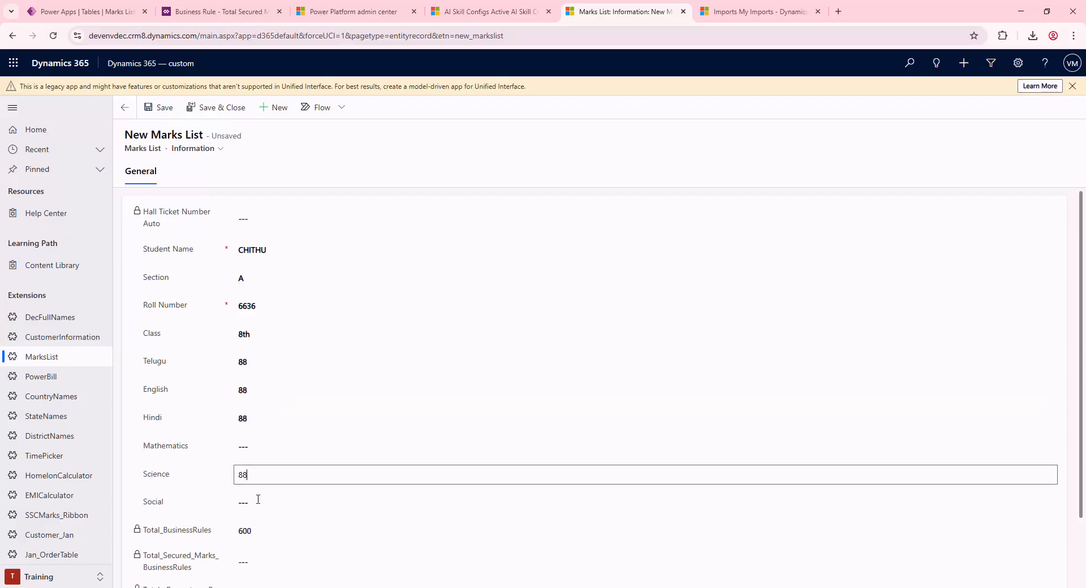
click(264, 501)
key(ctrl+v)
scroll(283, 500, down, 1)
scroll(283, 499, down, 1)
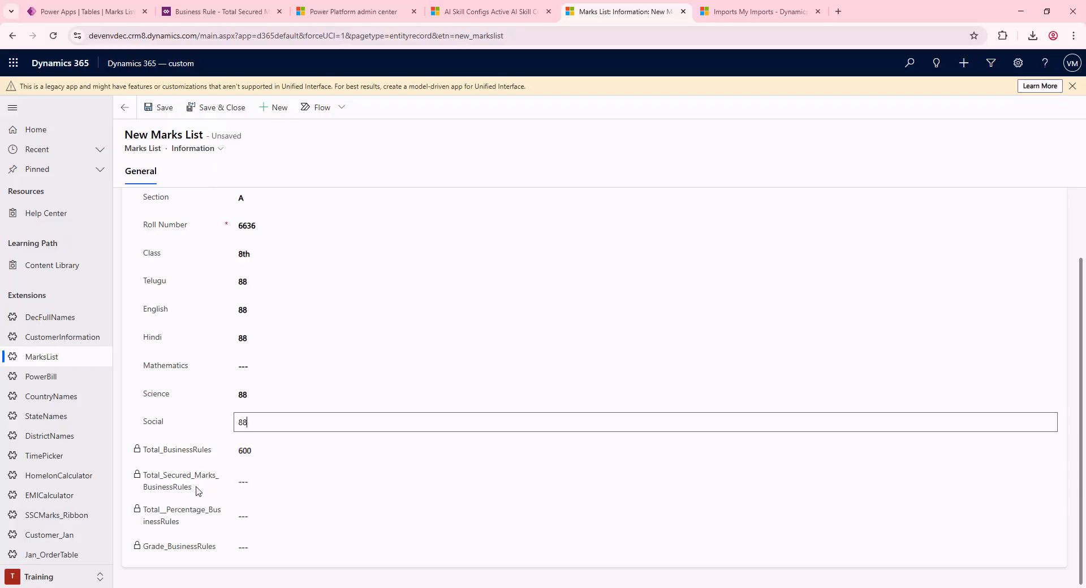
click(162, 116)
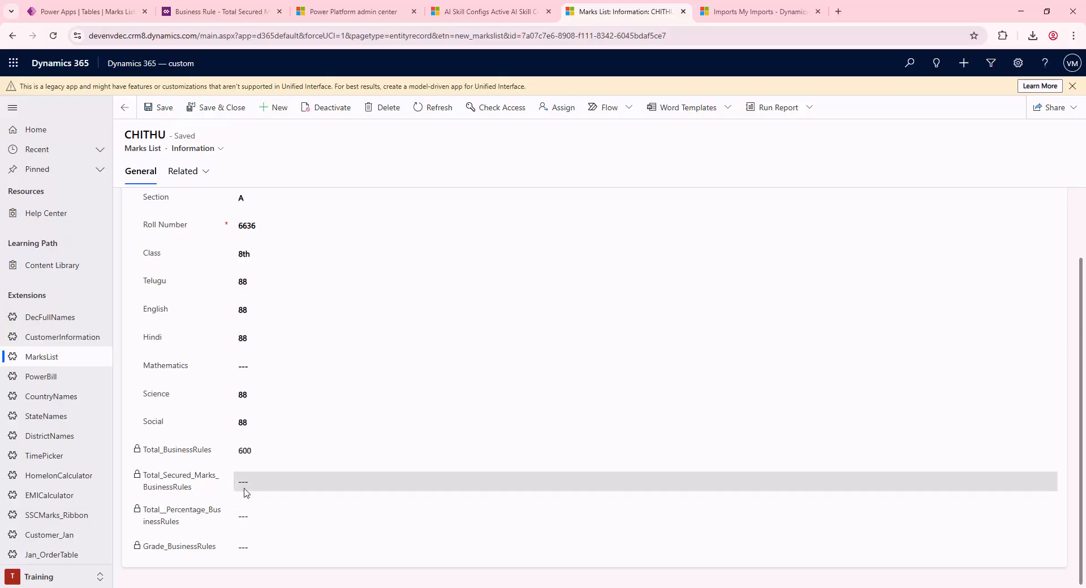
- Switch the saved record to the BVBH School form and check its business-rule total fields
click(214, 149)
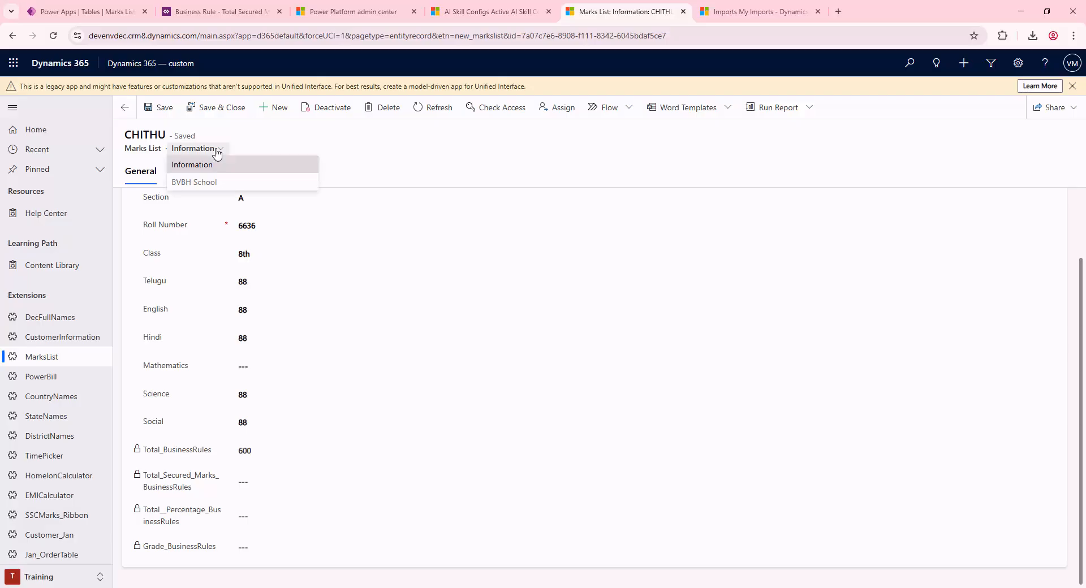
click(203, 181)
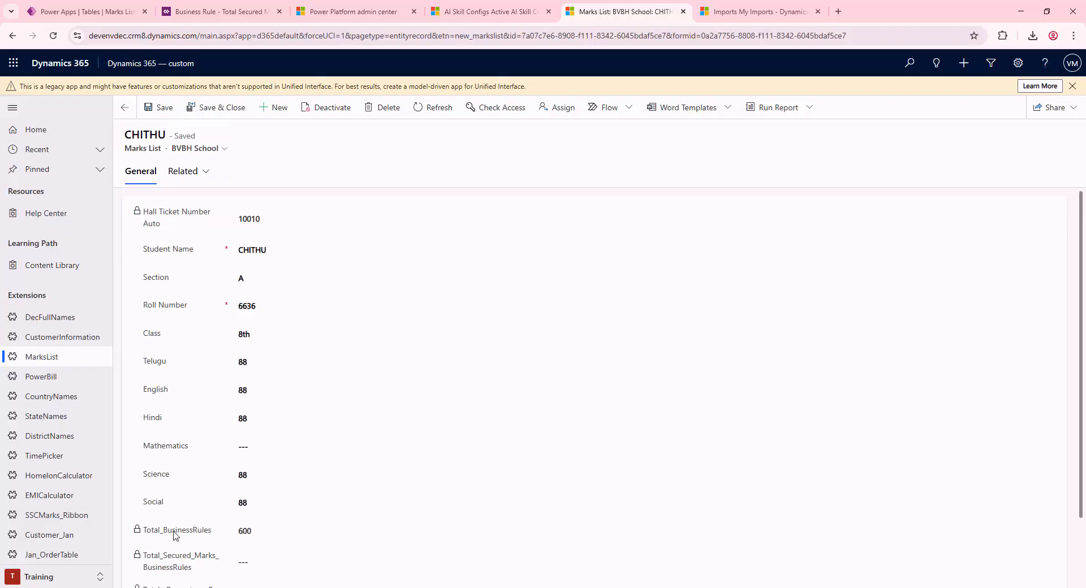
drag(264, 530, 229, 531)
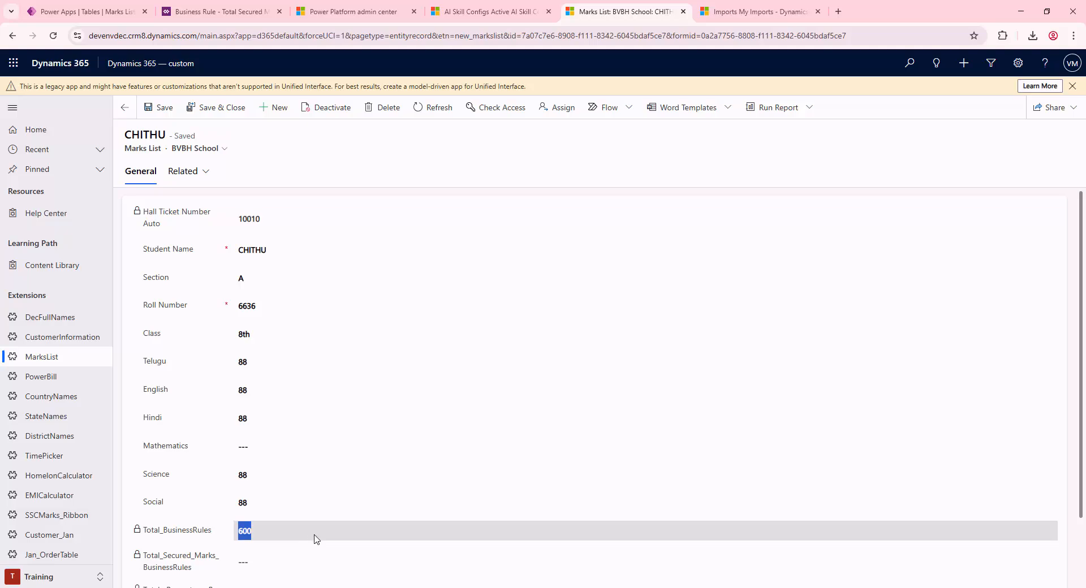
scroll(282, 535, down, 1)
scroll(311, 164, down, 1)
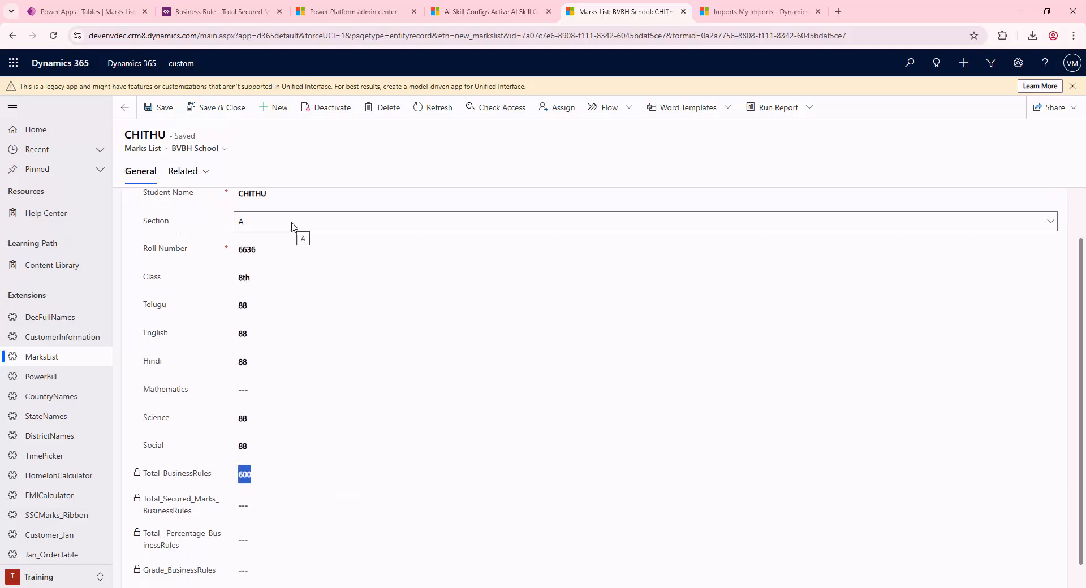
- Return to Total Secured Marks-Business Rule, deactivate it and set its scope to All Forms
click(234, 12)
click(1017, 91)
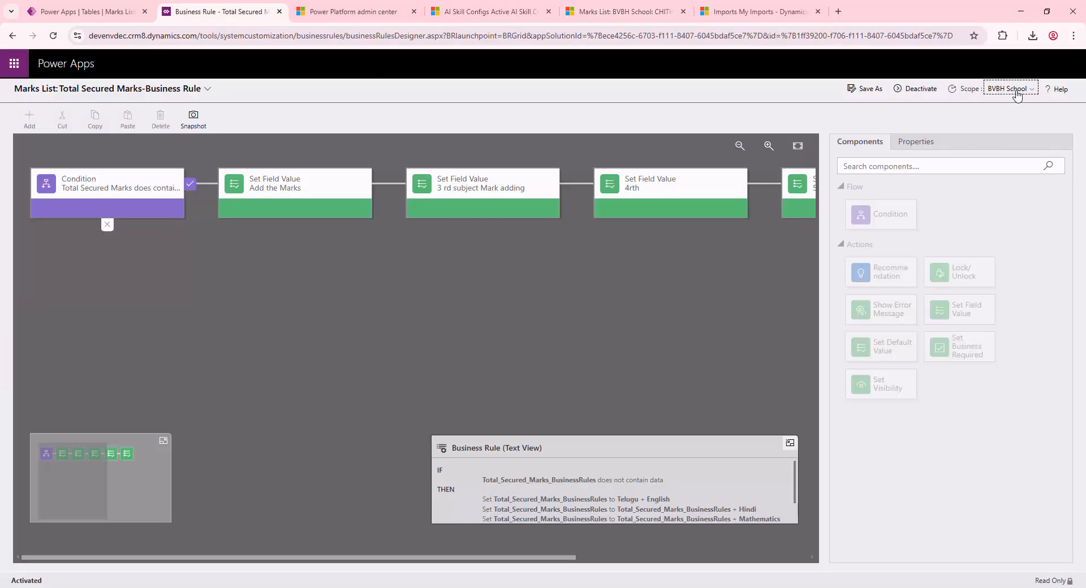
click(916, 89)
click(1031, 91)
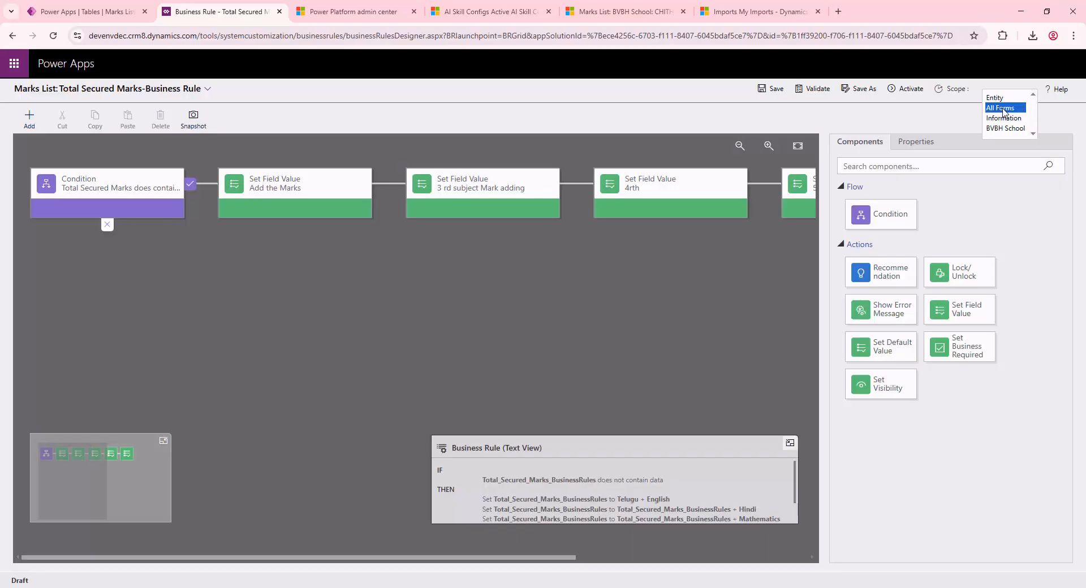
click(1004, 108)
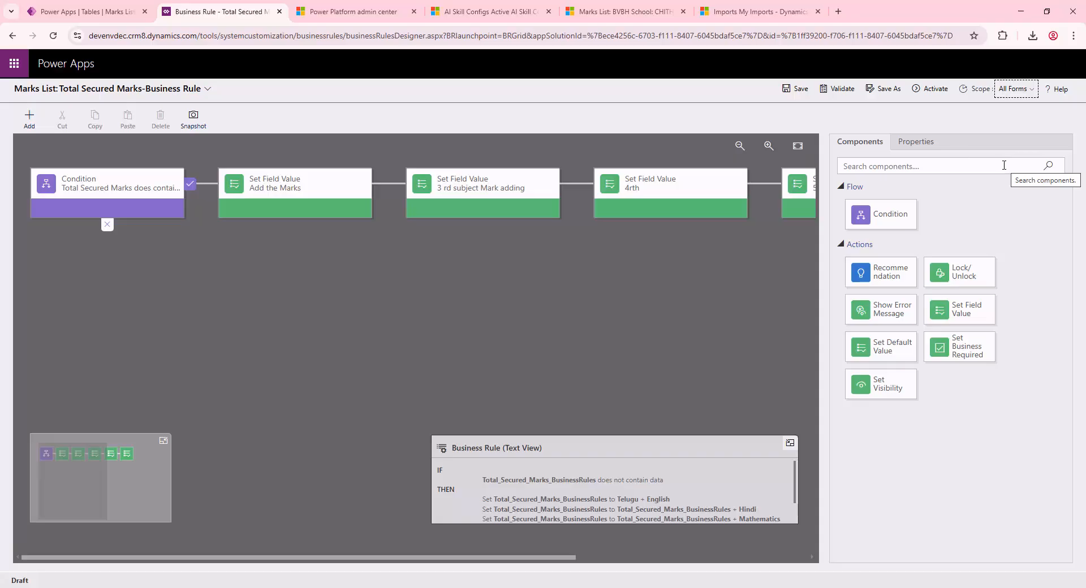
click(1016, 89)
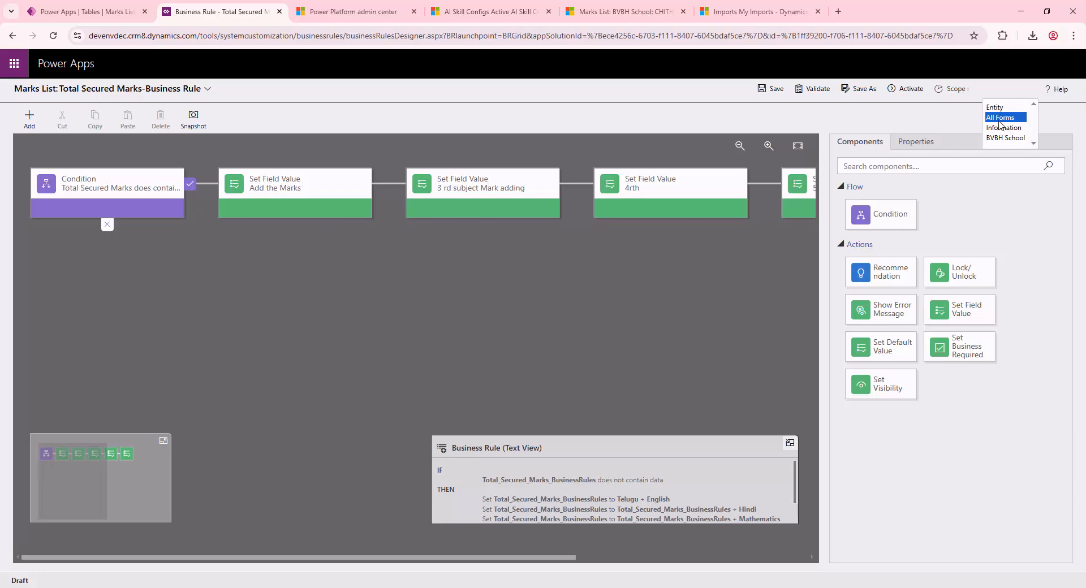
click(999, 119)
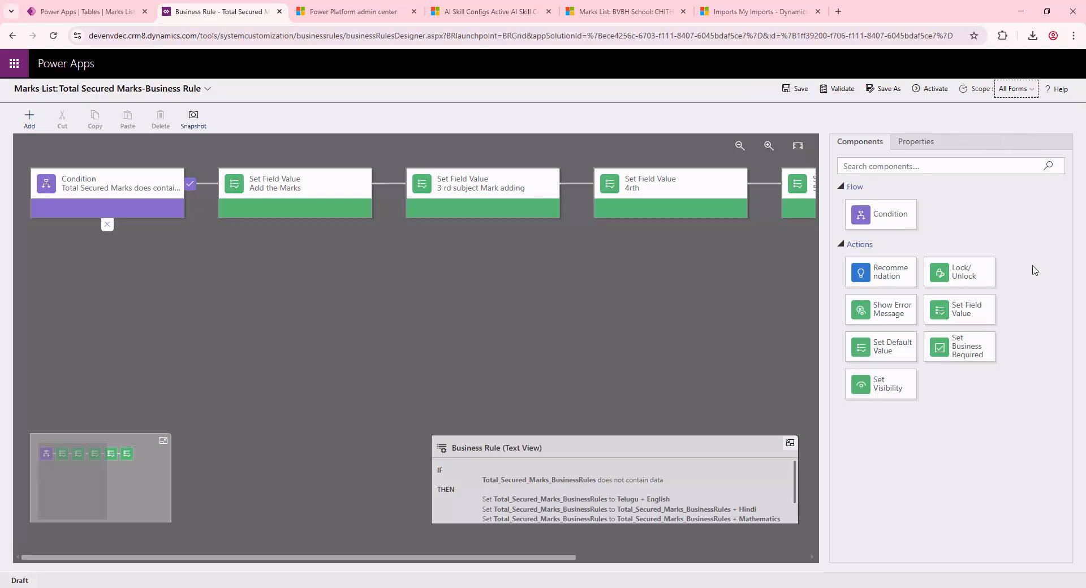